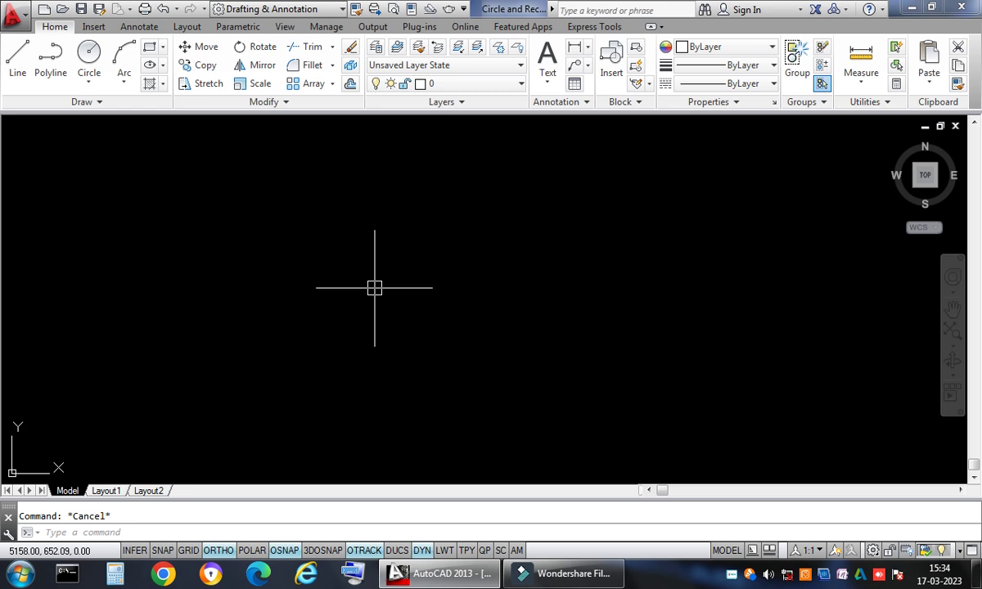
click(235, 27)
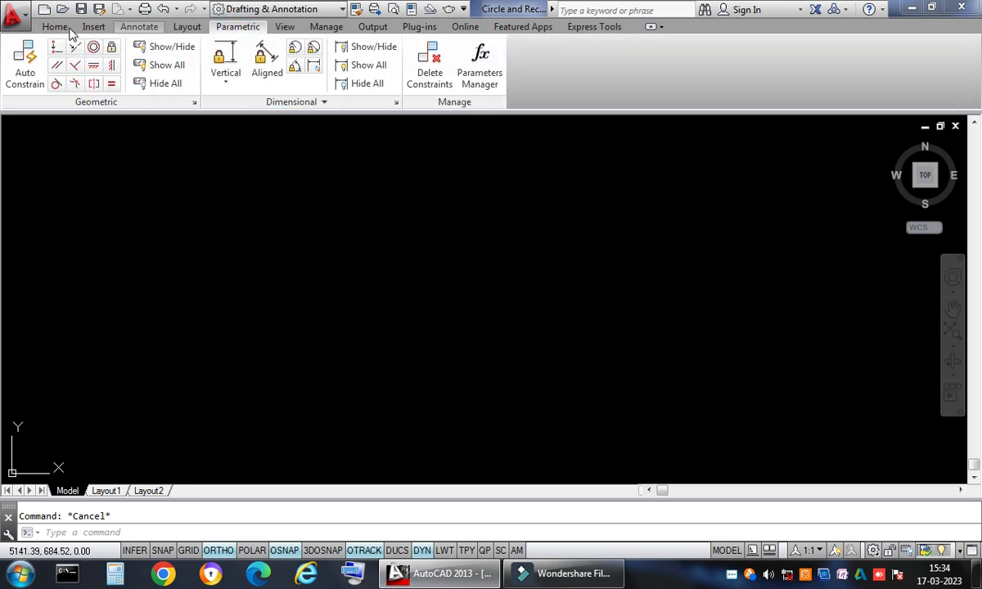
click(284, 27)
click(324, 27)
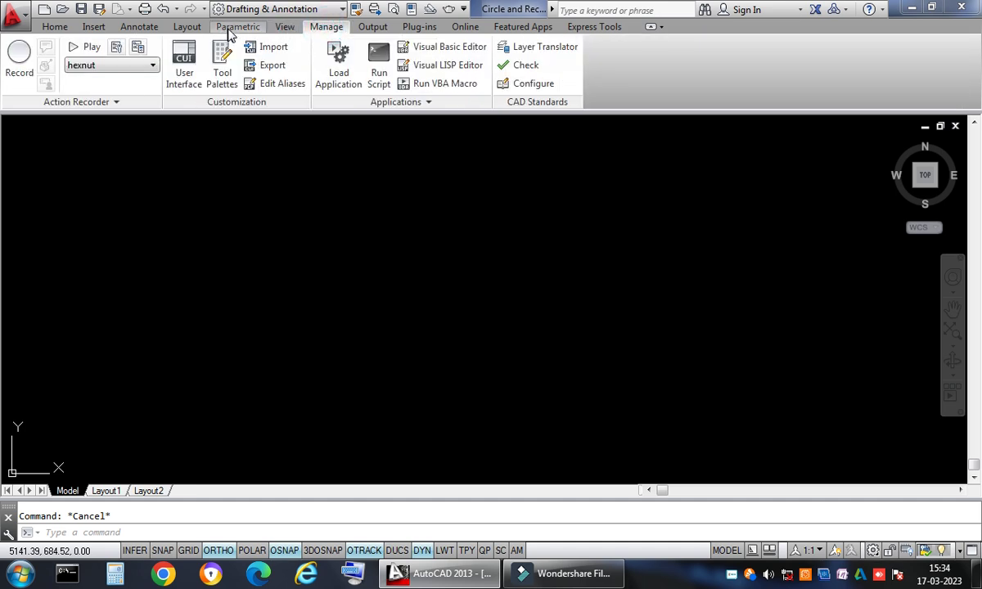
click(233, 28)
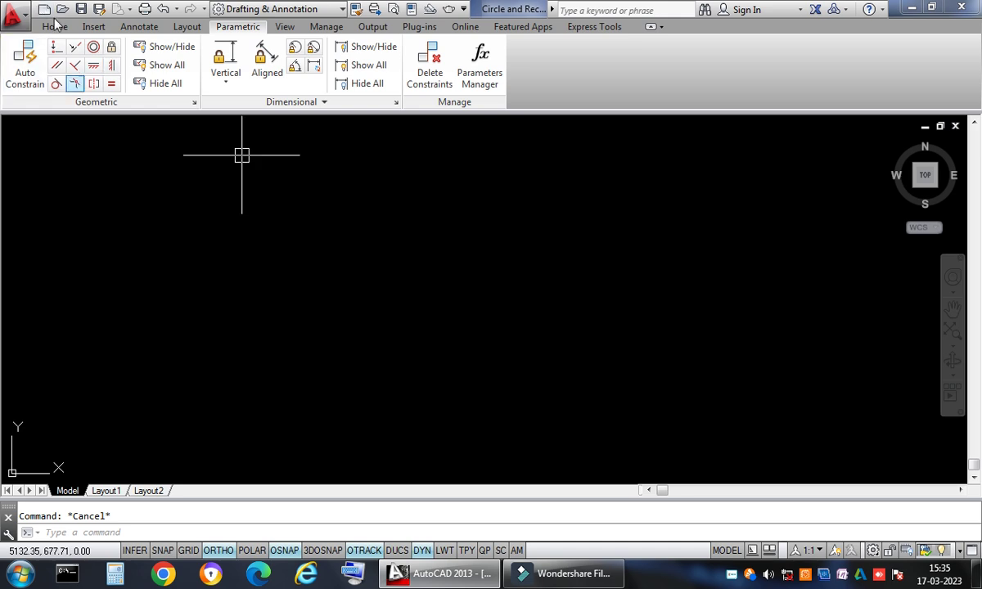
Dismiss the Windows performance prompt by keeping the current color scheme and letting it ask again
click(433, 285)
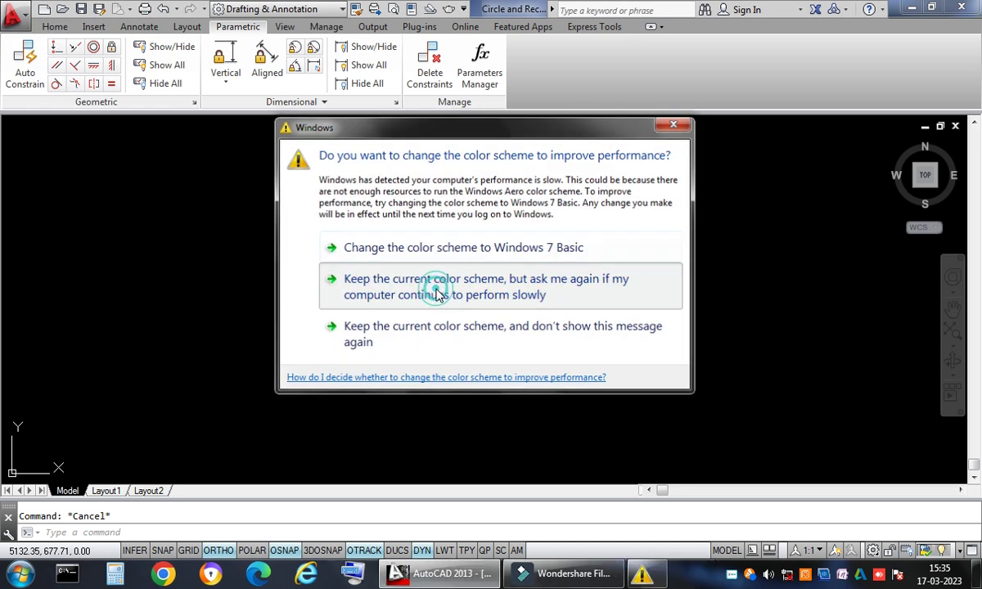
Draw a freehand horizontal rectangle by two opposite corners in the empty drawing area
click(55, 26)
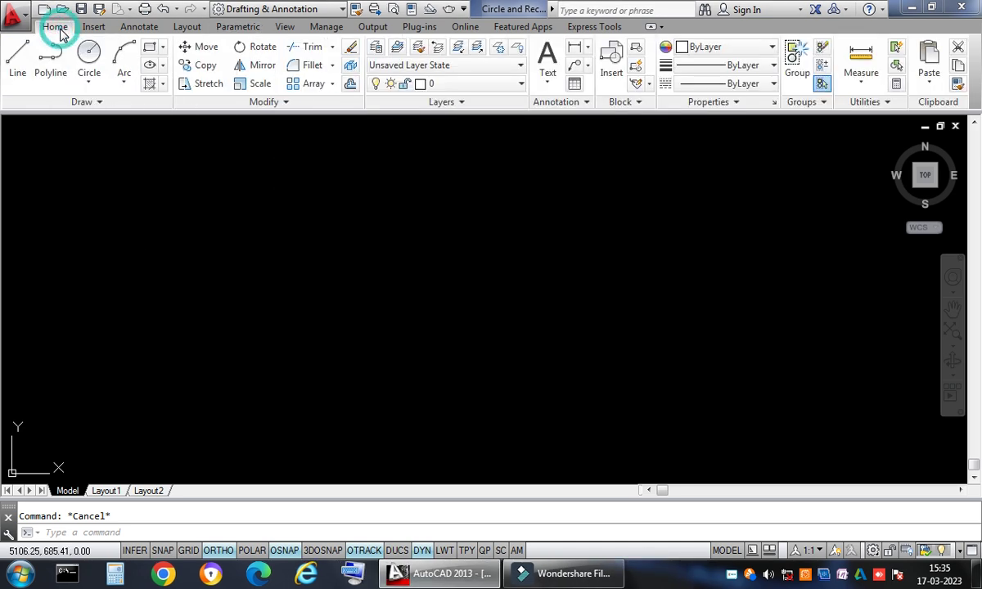
click(163, 48)
click(170, 70)
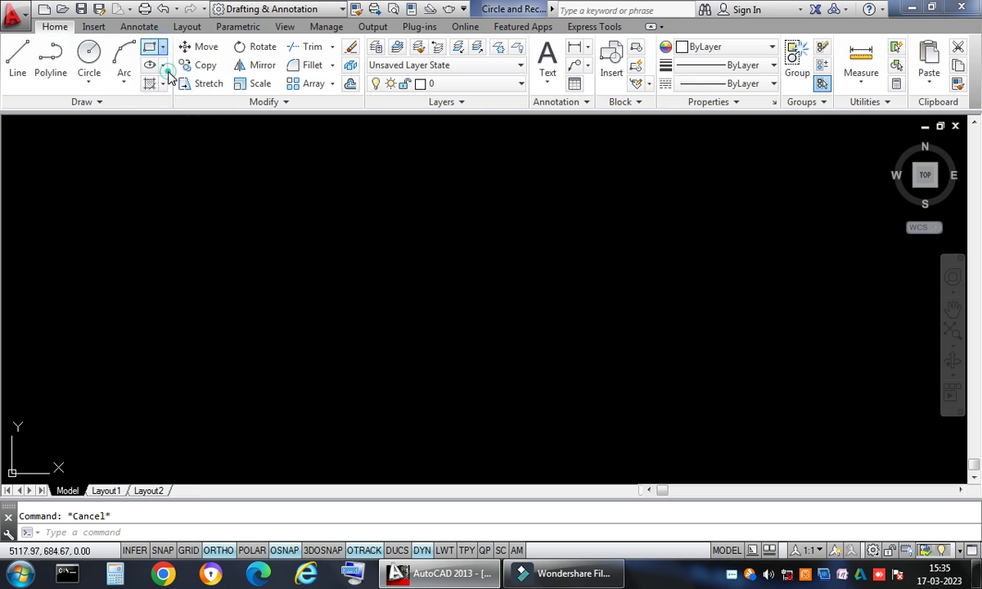
click(226, 213)
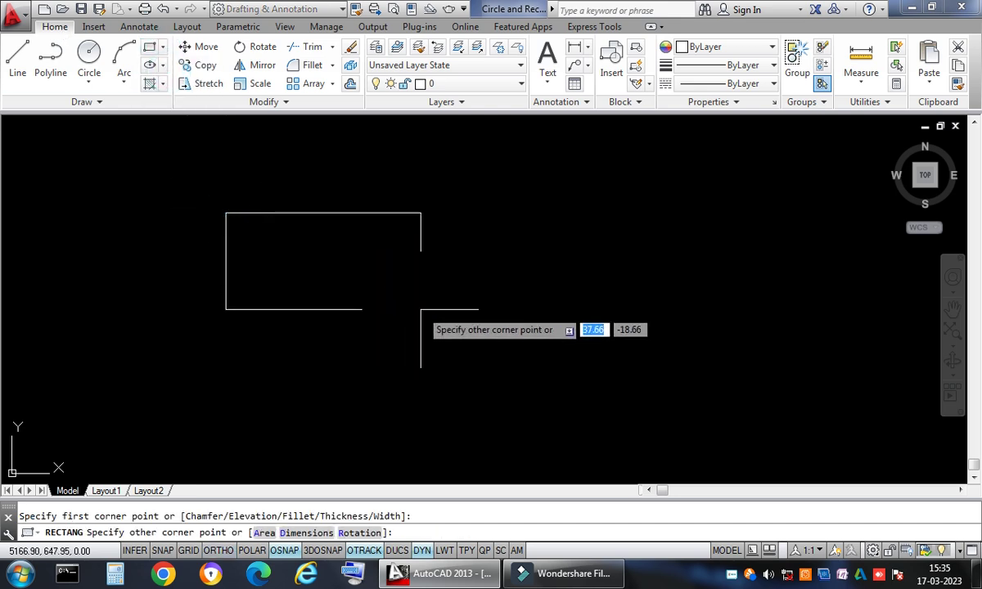
click(457, 314)
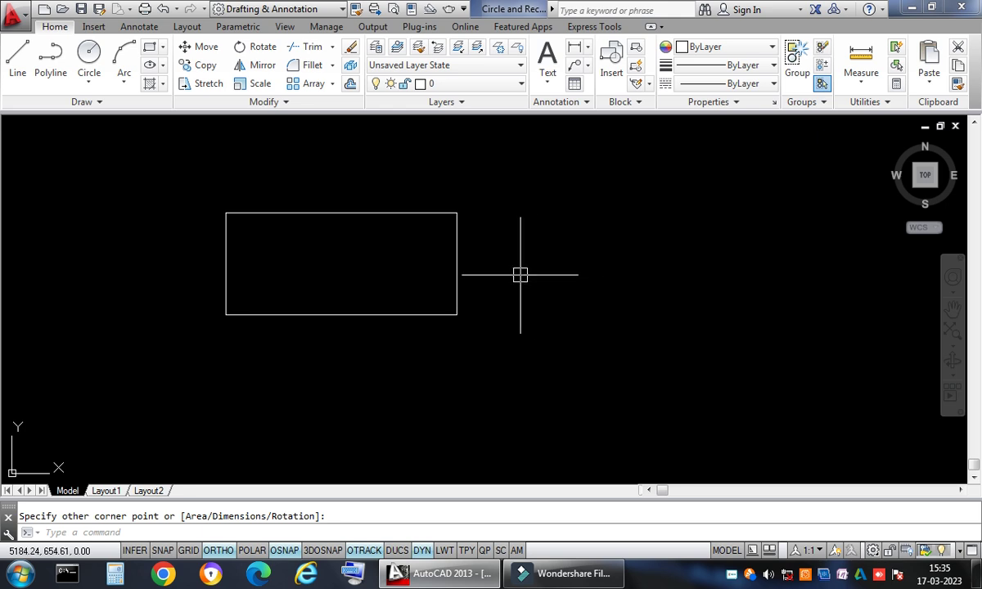
Draw a center-radius circle with a radius of about 18 units to the right of the rectangle
click(92, 88)
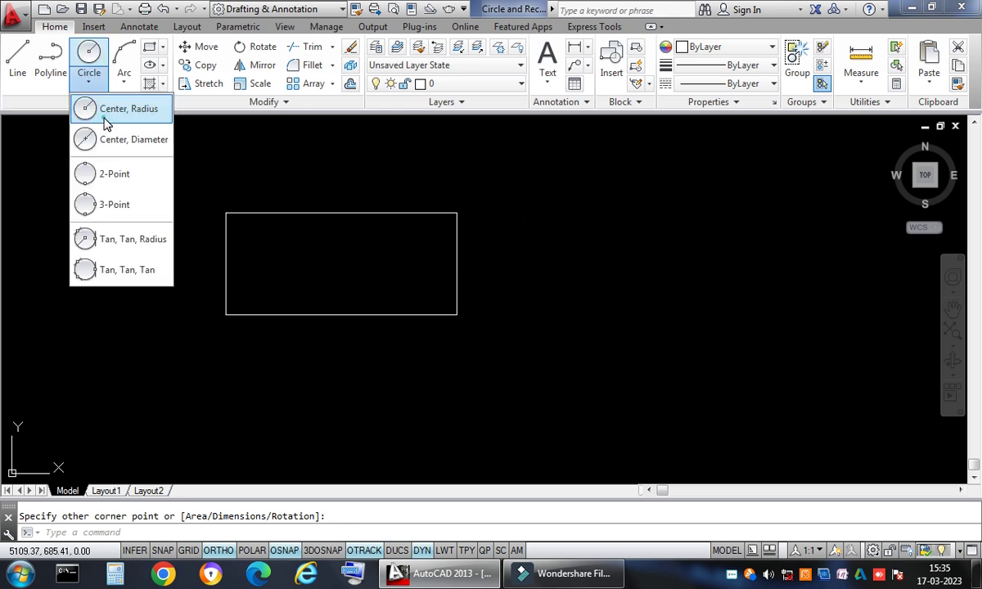
click(100, 108)
click(668, 261)
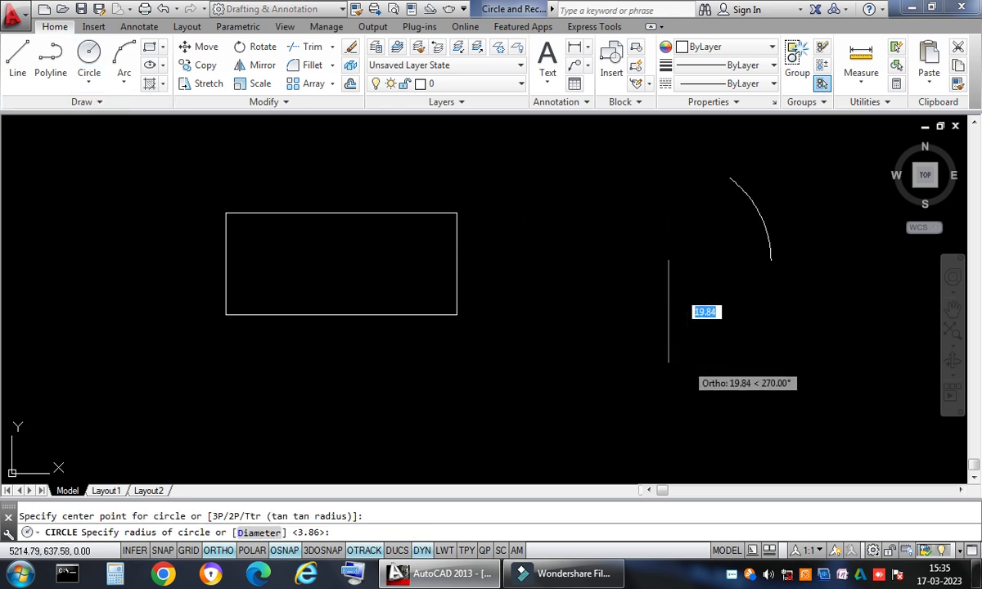
click(683, 352)
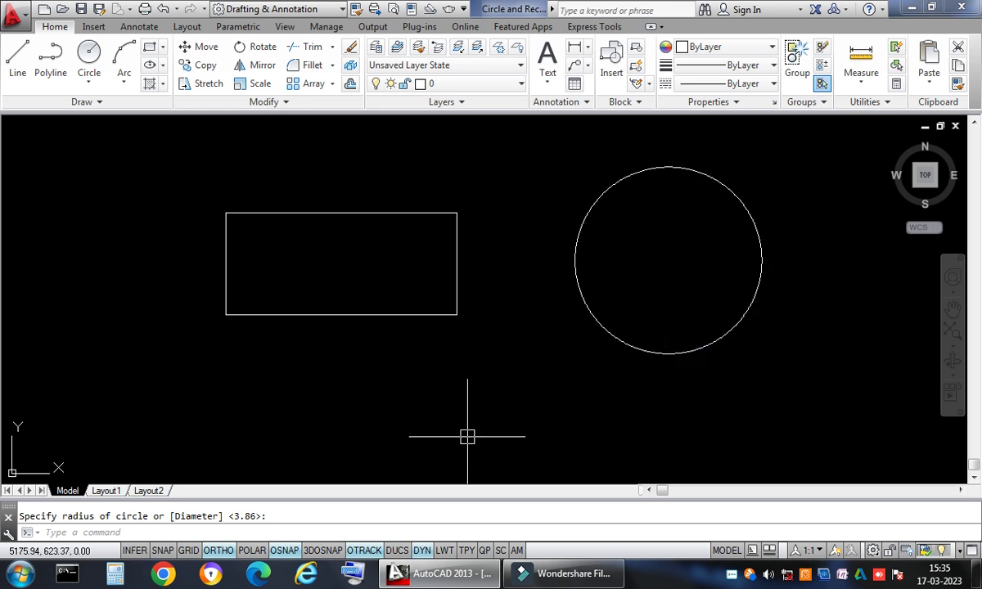
scroll(467, 436, down, 1)
scroll(481, 370, up, 1)
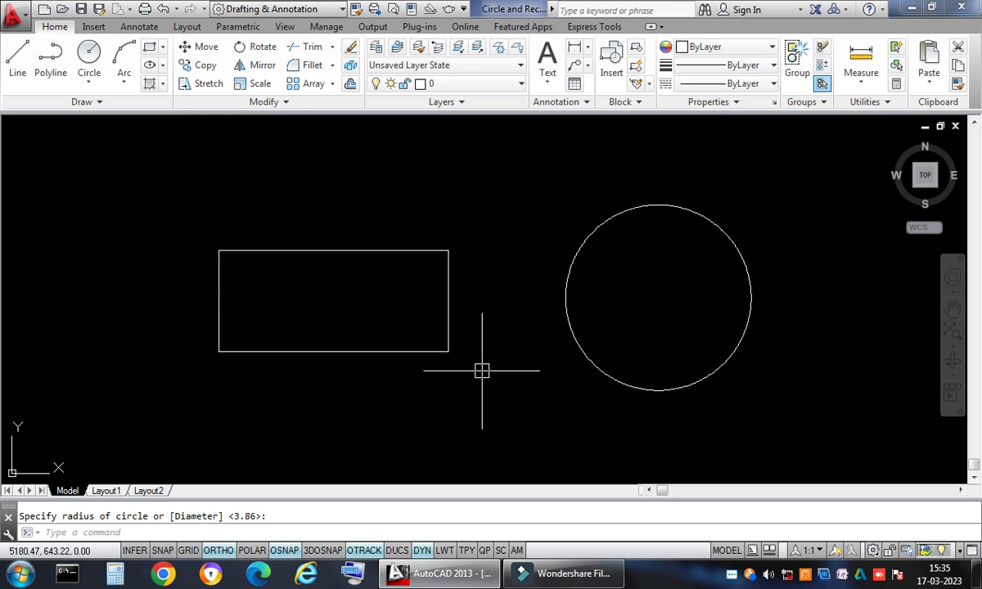
Set the drawing units' insertion scale to Meters and accept the unit settings
text(un)
key(Return)
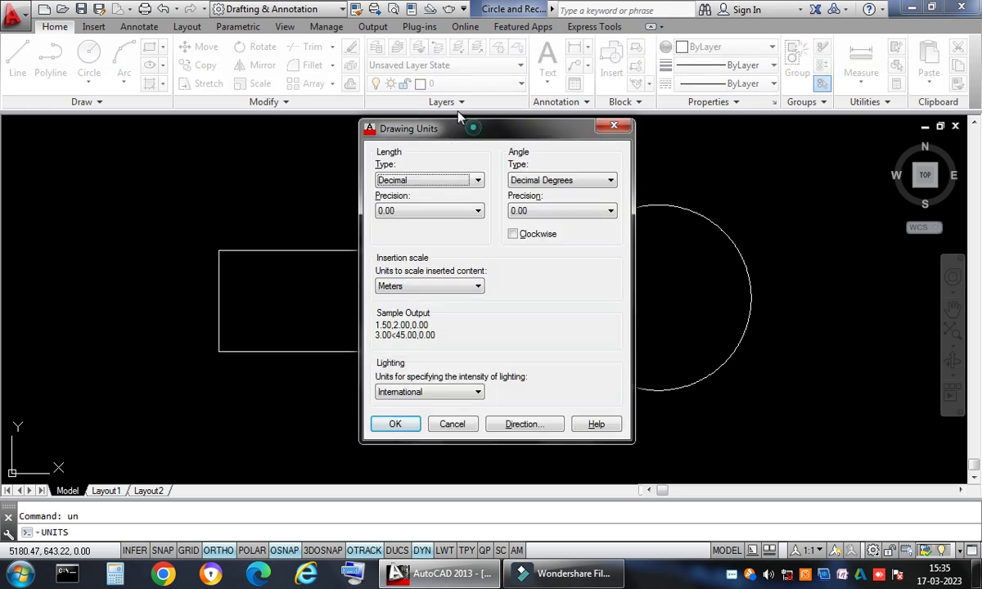
drag(442, 131, 426, 114)
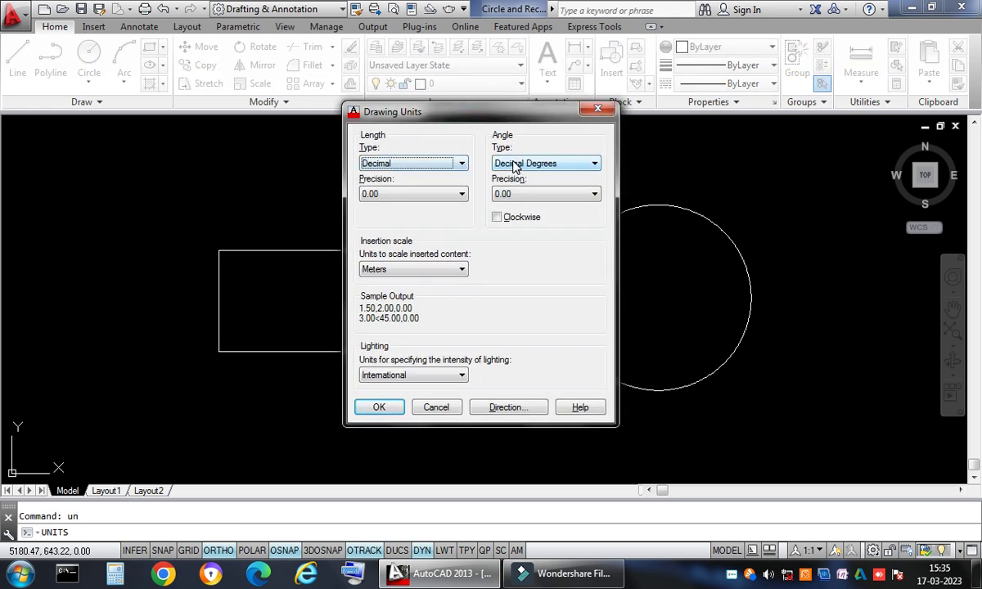
click(459, 269)
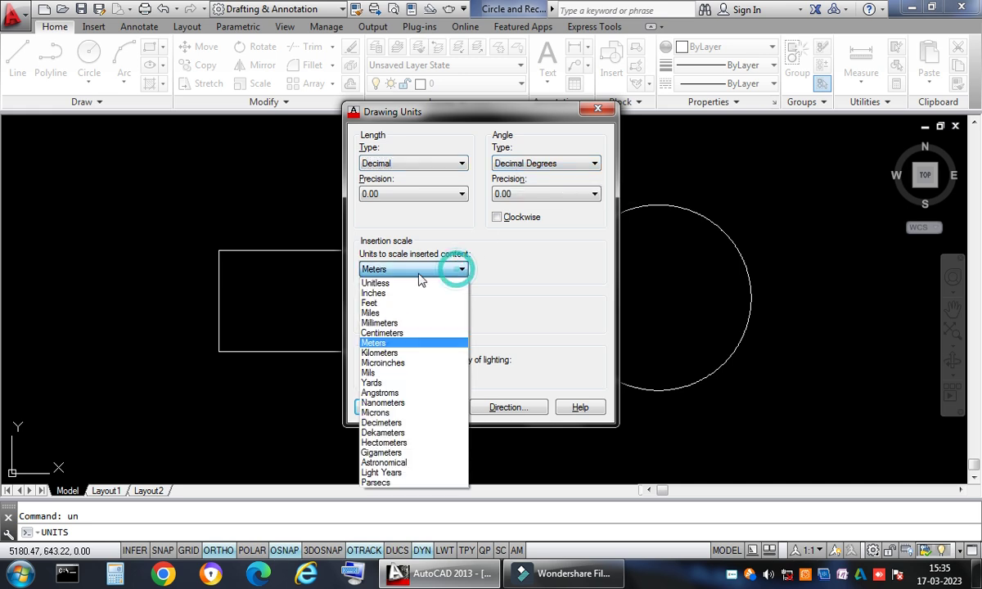
click(401, 342)
click(378, 407)
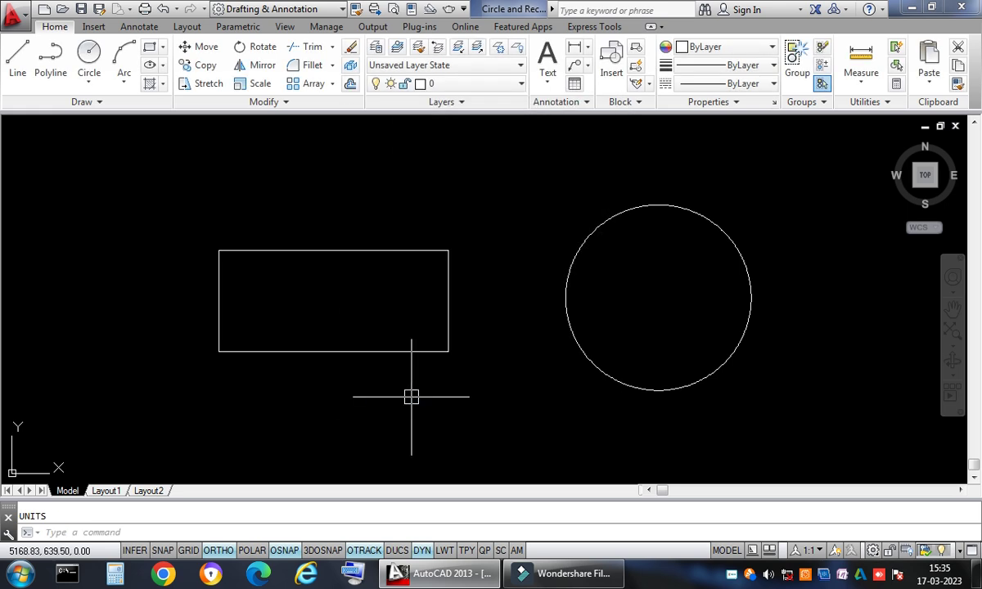
Erase both the freehand rectangle and the circle from the drawing
scroll(480, 270, down, 2)
click(677, 388)
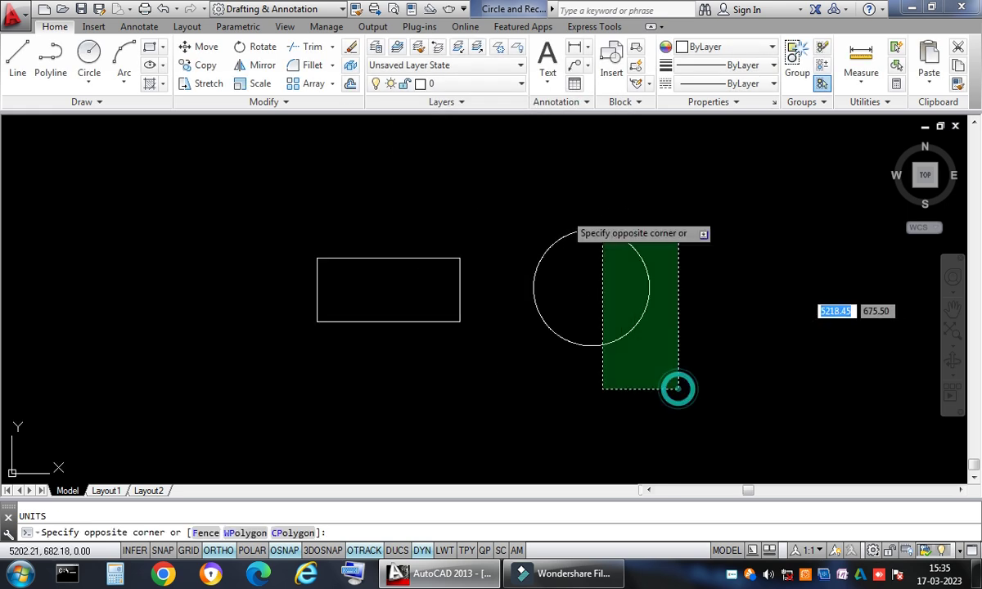
click(313, 182)
key(Delete)
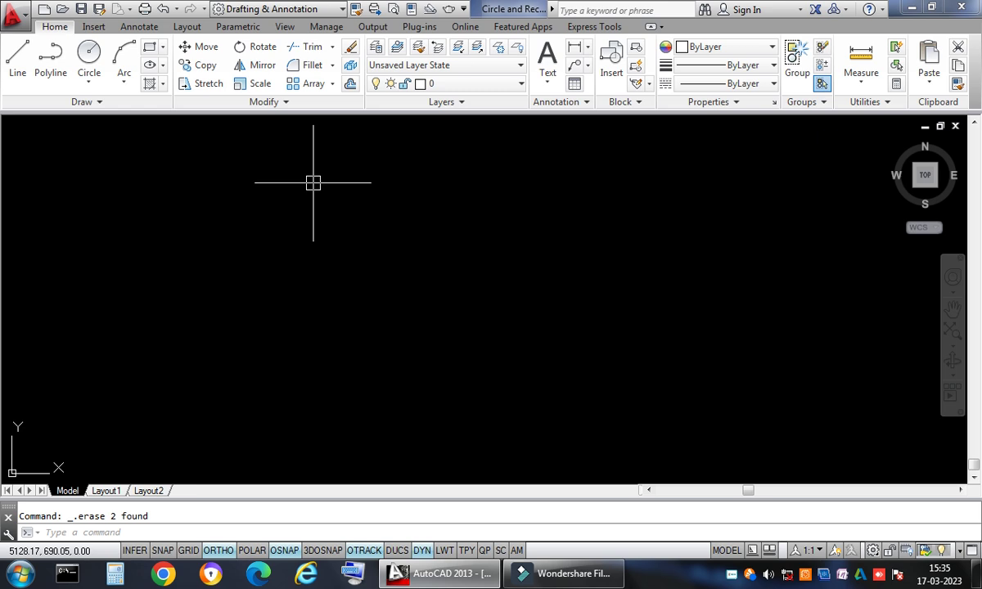
Draw a rectangle with length 20 and width 10 using the Dimensions option of the Rectangle command
click(162, 47)
click(162, 71)
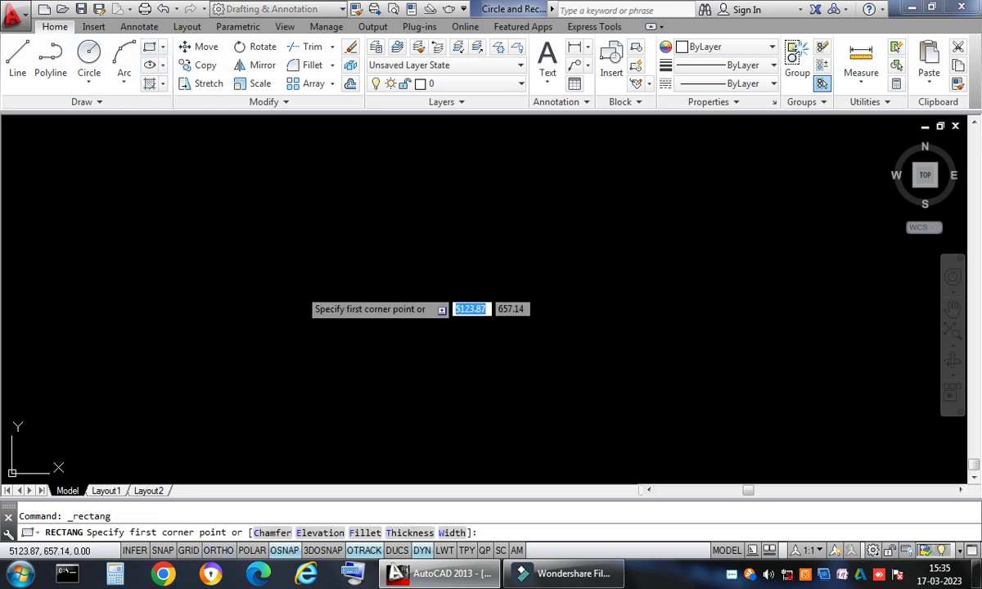
click(253, 247)
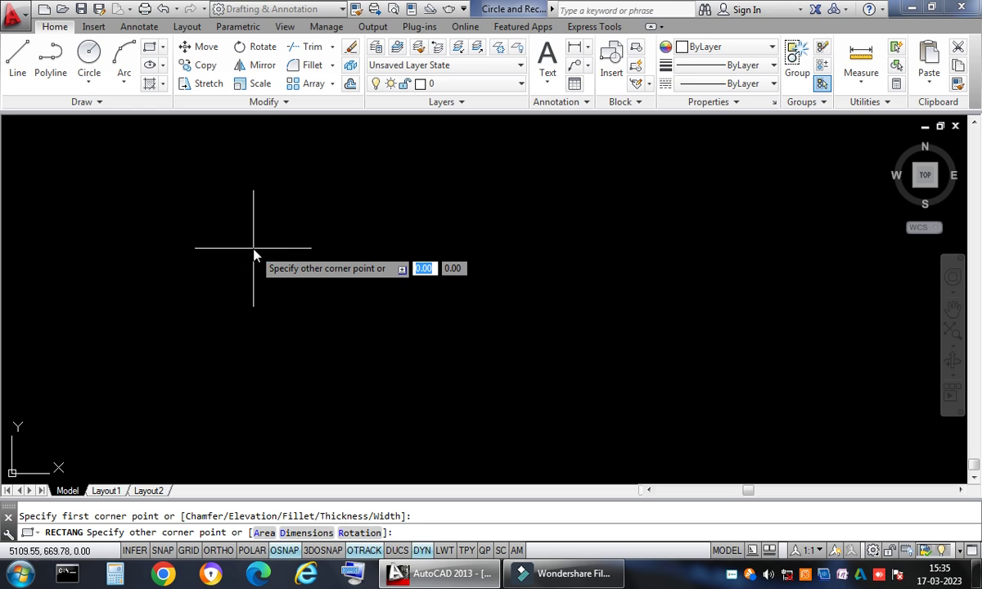
text(d)
key(Return)
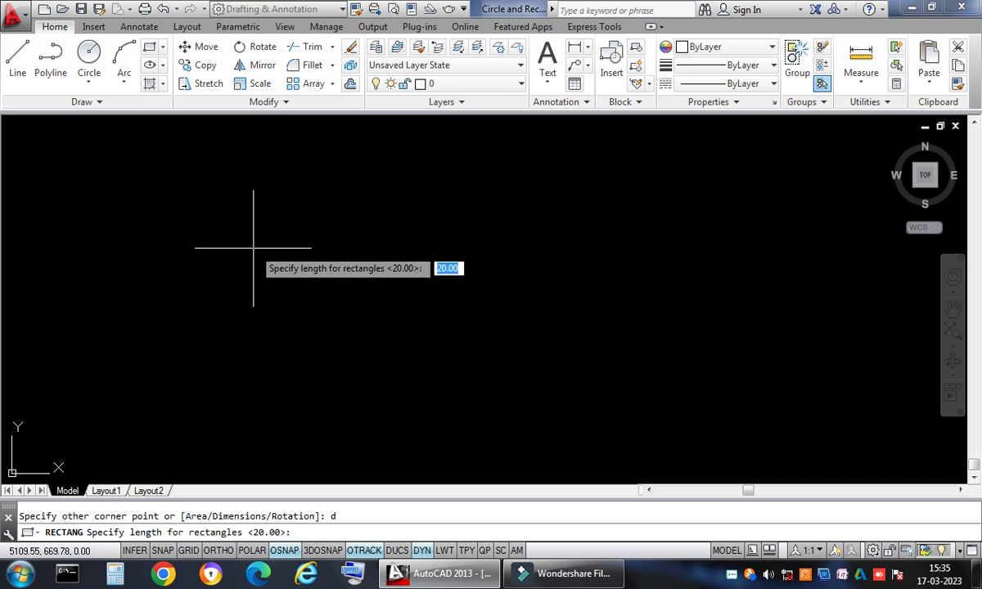
text(20.)
key(Return)
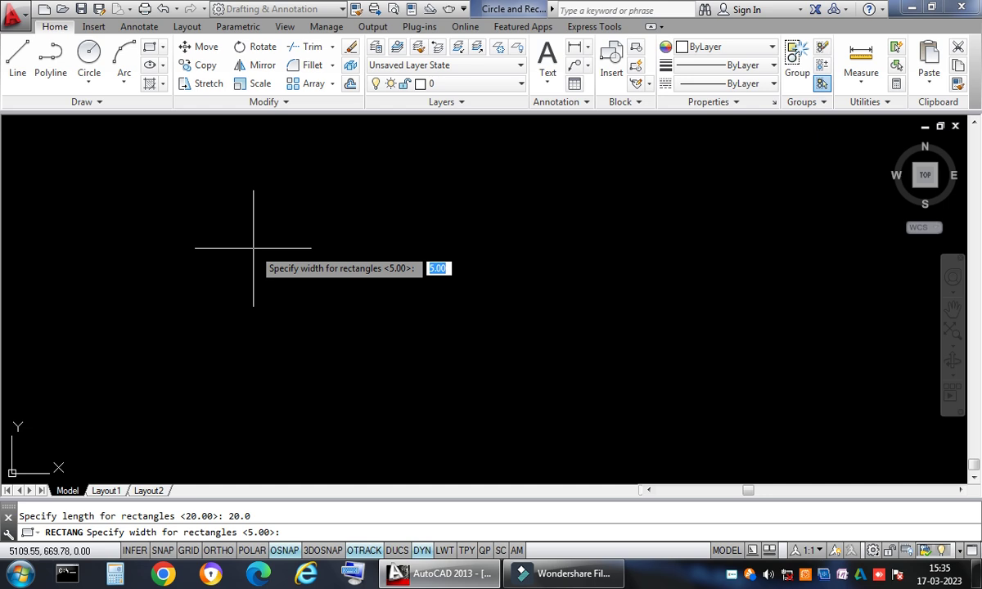
text(10)
key(Return)
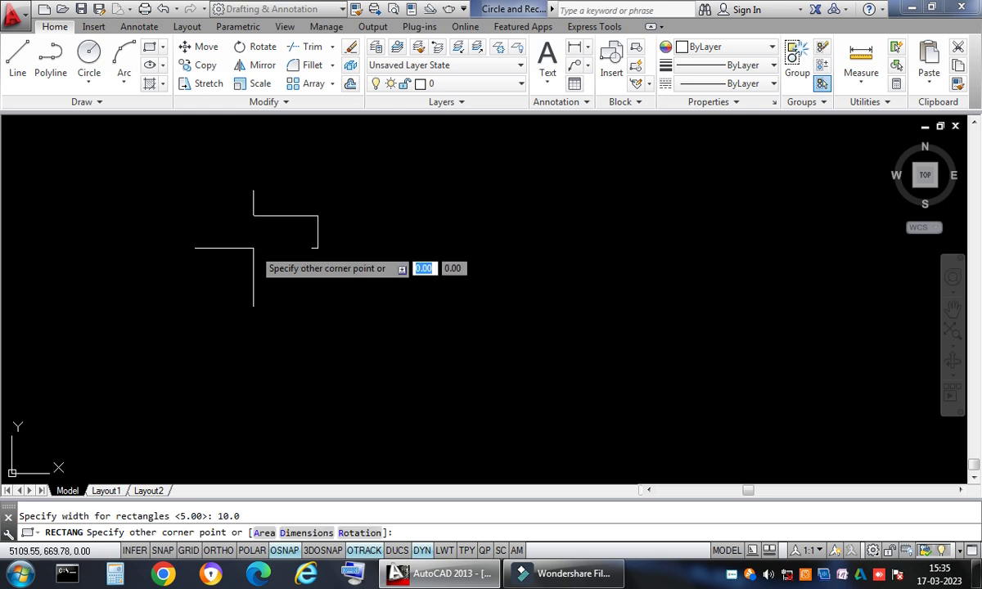
click(268, 266)
scroll(296, 263, up, 3)
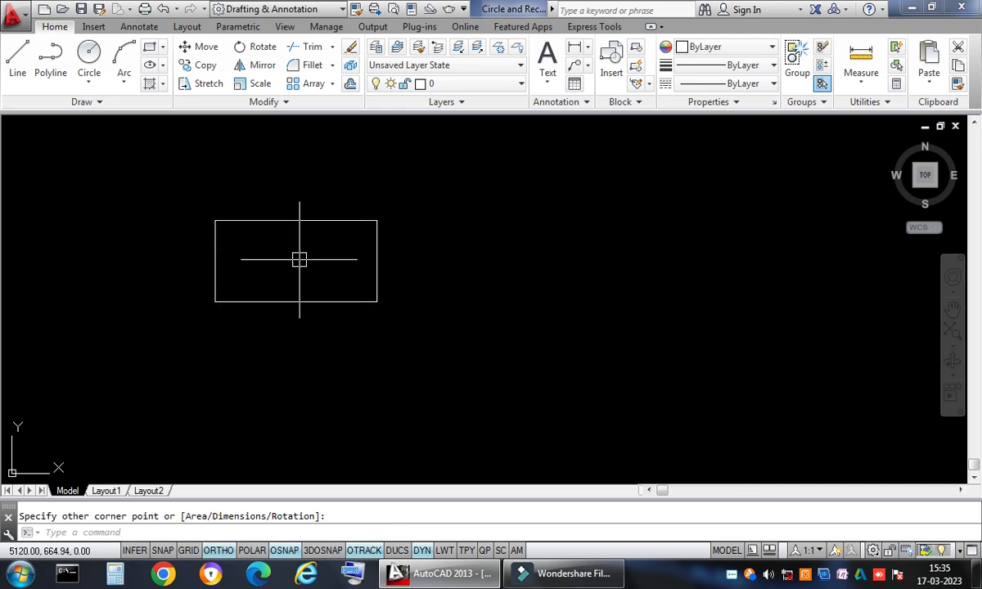
scroll(363, 260, up, 2)
middle_drag(367, 261, 363, 279)
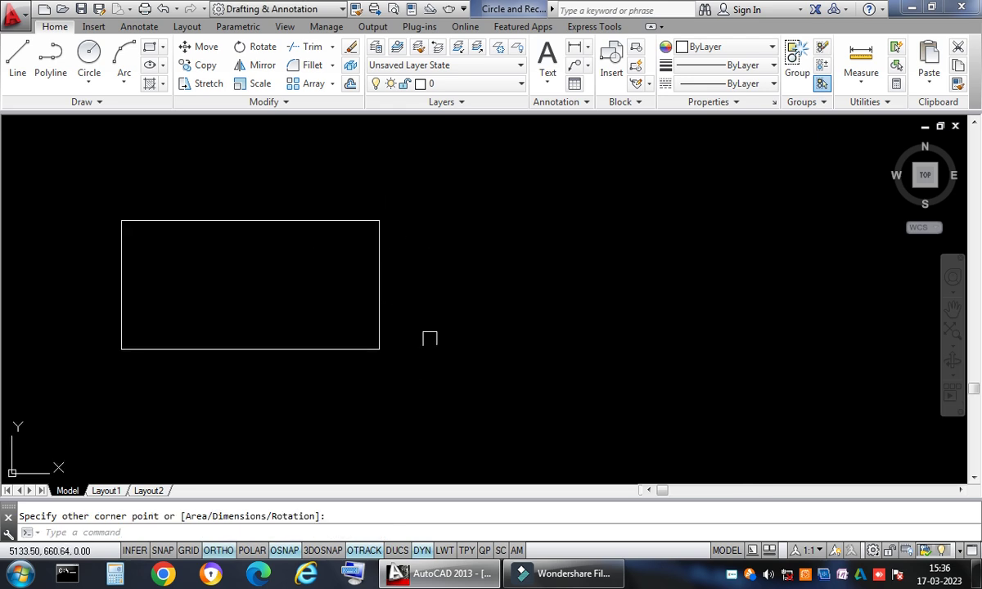
Change the rectangle's color to Red and save the drawing
click(393, 368)
click(89, 189)
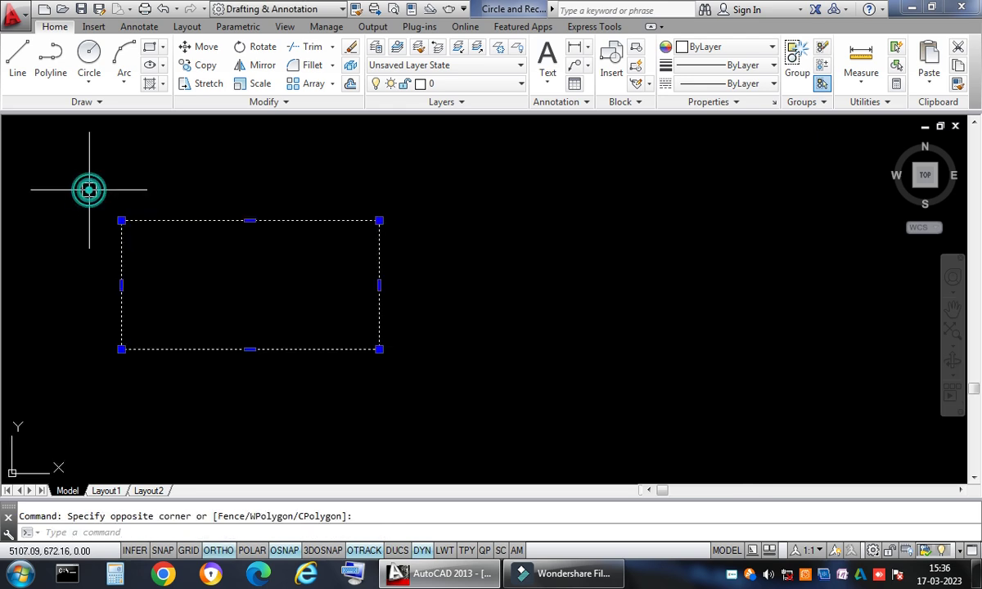
click(756, 49)
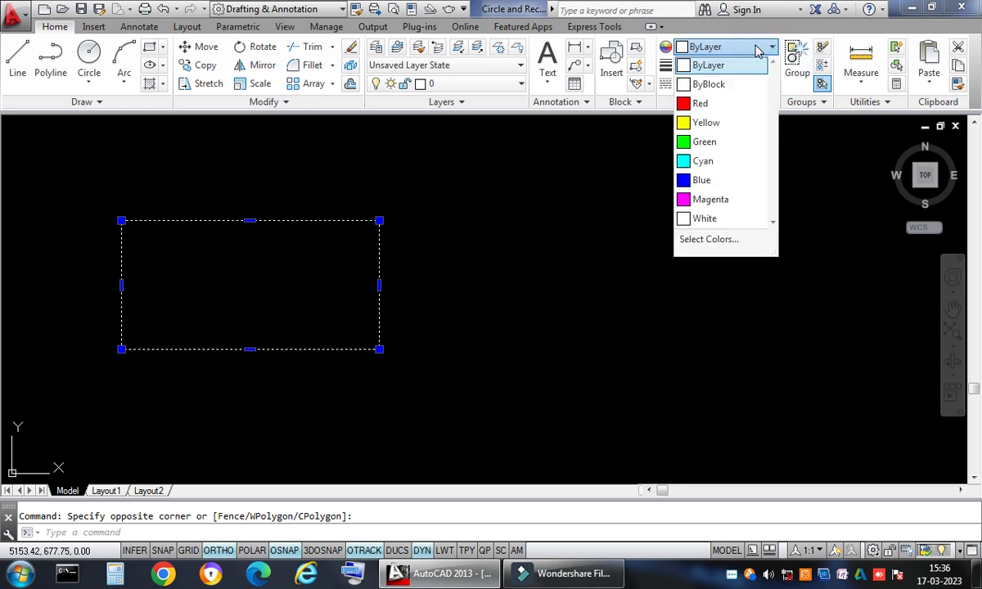
click(700, 103)
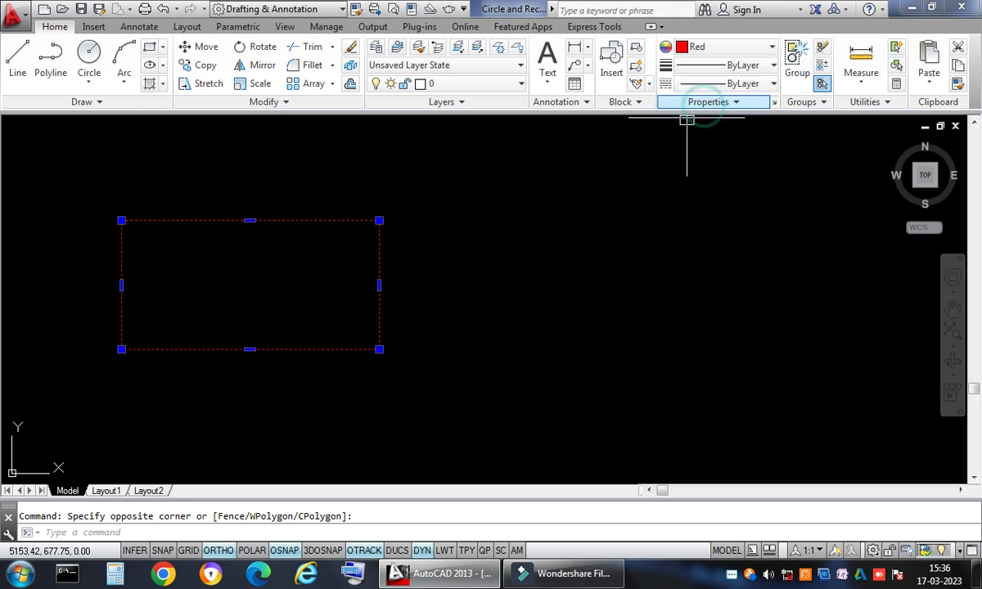
click(80, 9)
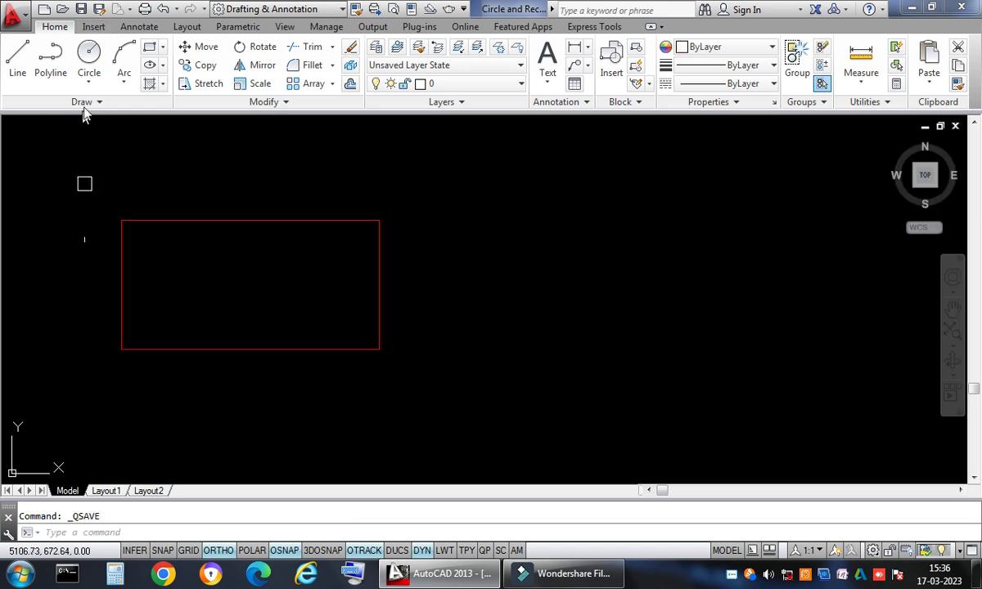
Draw a circle of about 4.85 radius, centered about 18 units right of the midpoint of the rectangle's right side
click(89, 81)
click(106, 134)
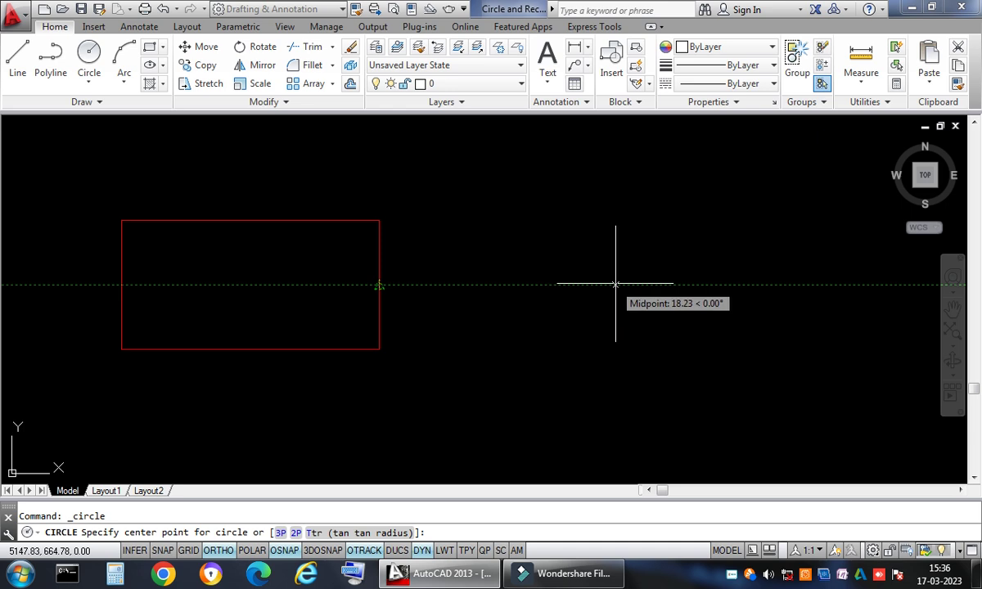
click(615, 284)
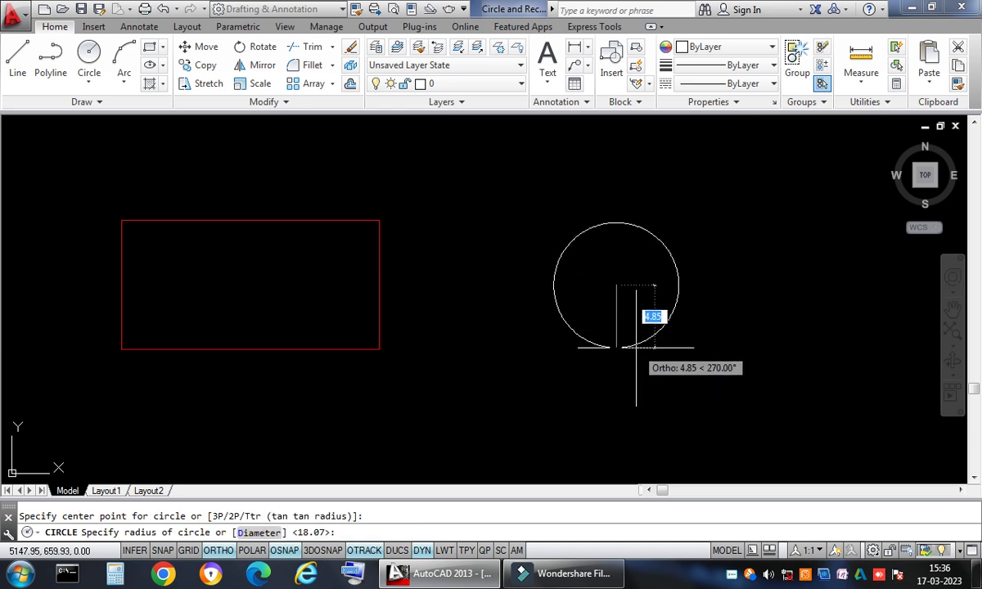
click(636, 347)
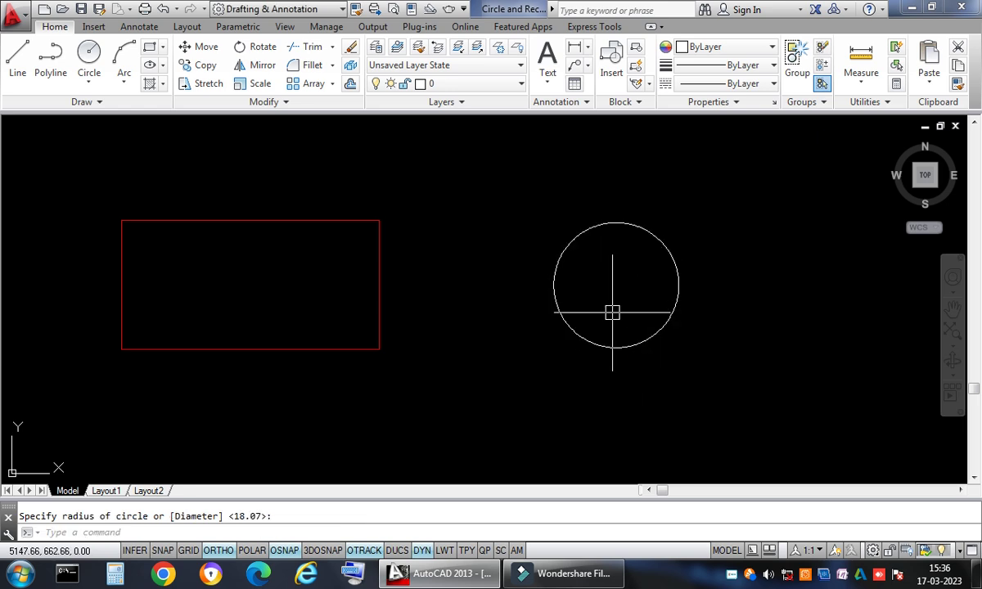
Change the circle's color to Green and save the drawing
drag(695, 390, 581, 287)
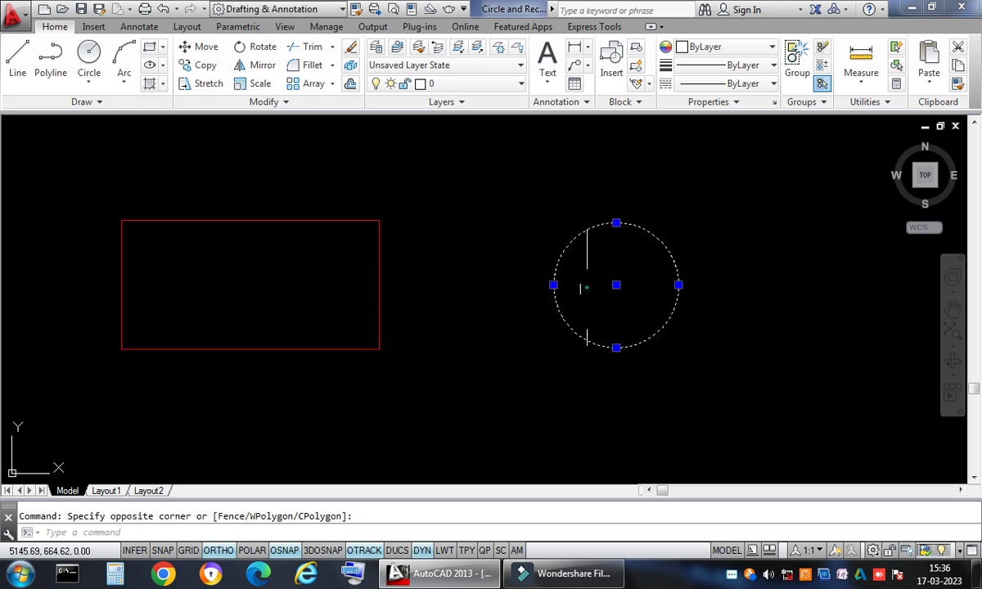
click(735, 47)
click(695, 142)
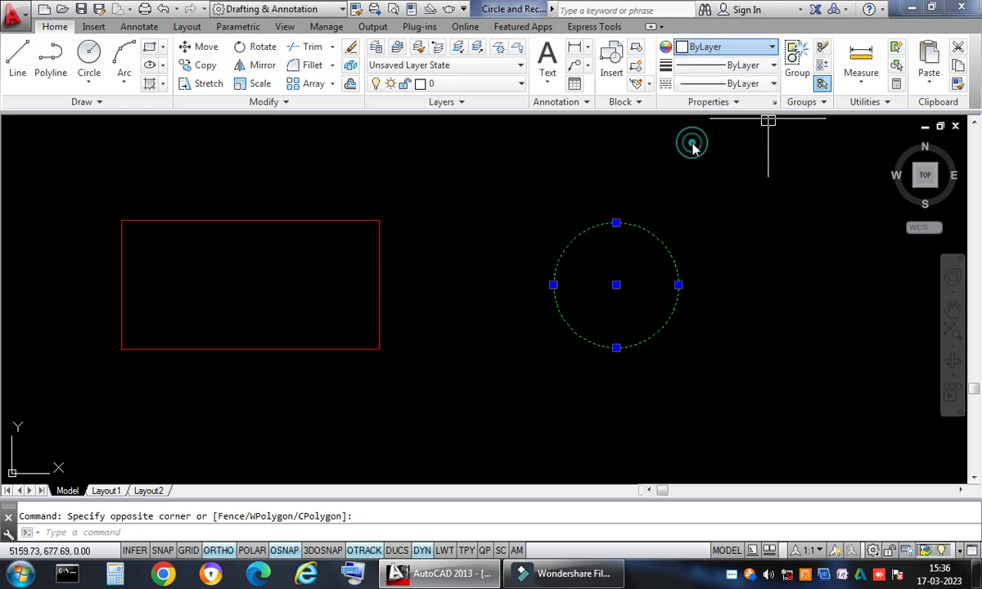
click(82, 10)
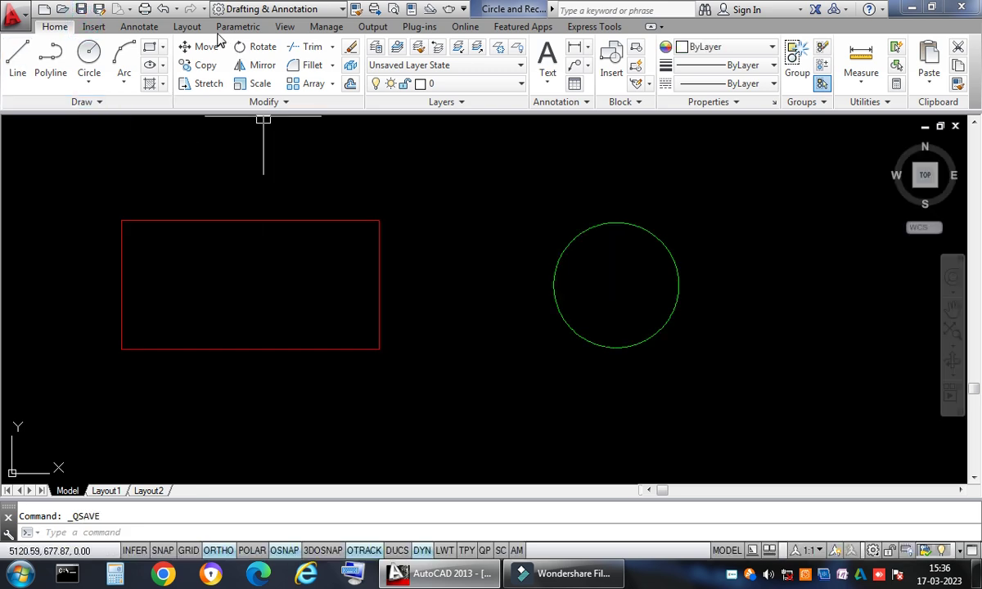
Apply automatic geometric constraints to the whole red rectangle and save the drawing
click(241, 31)
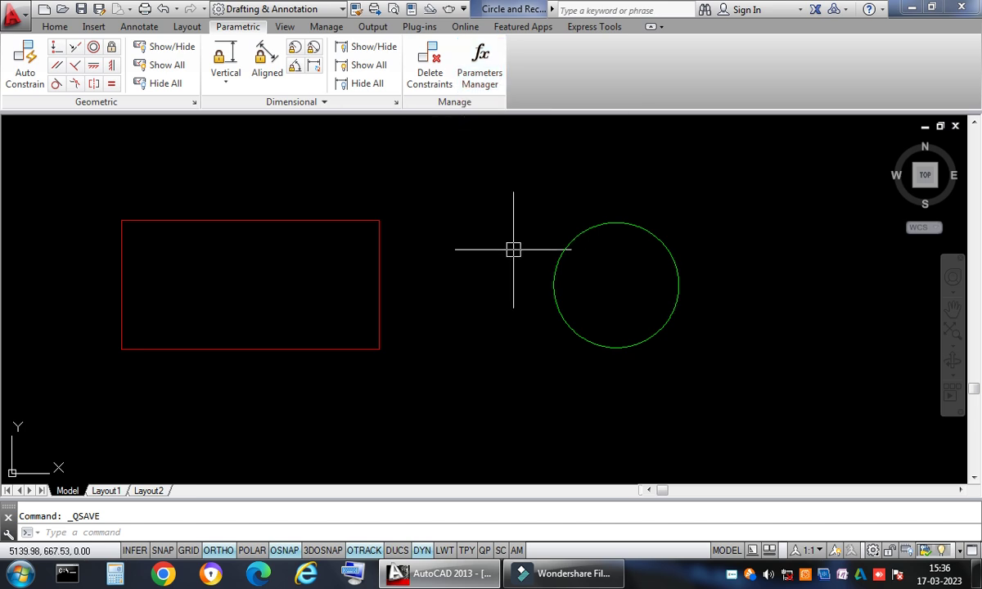
right_click(408, 399)
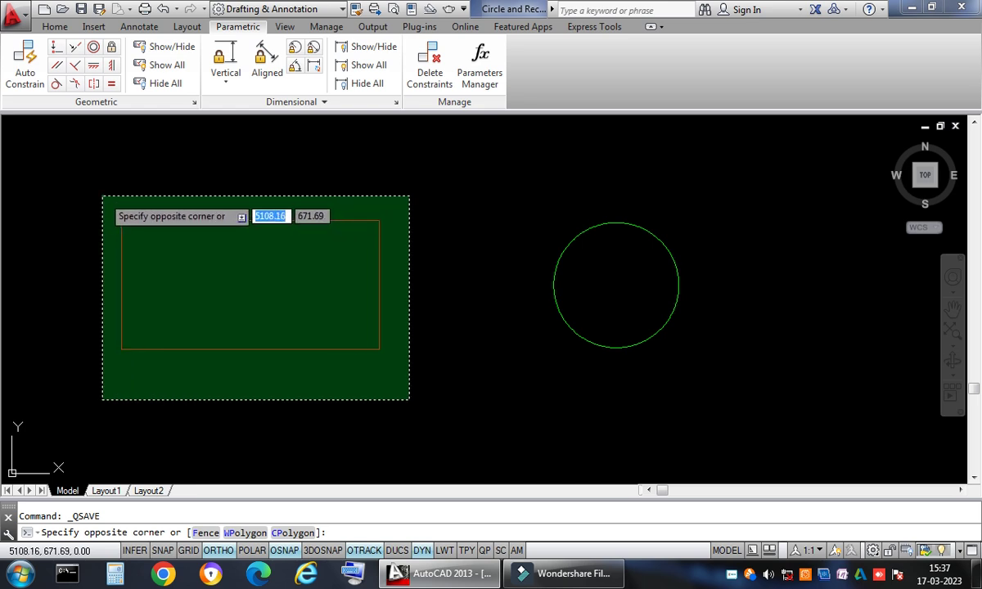
click(103, 196)
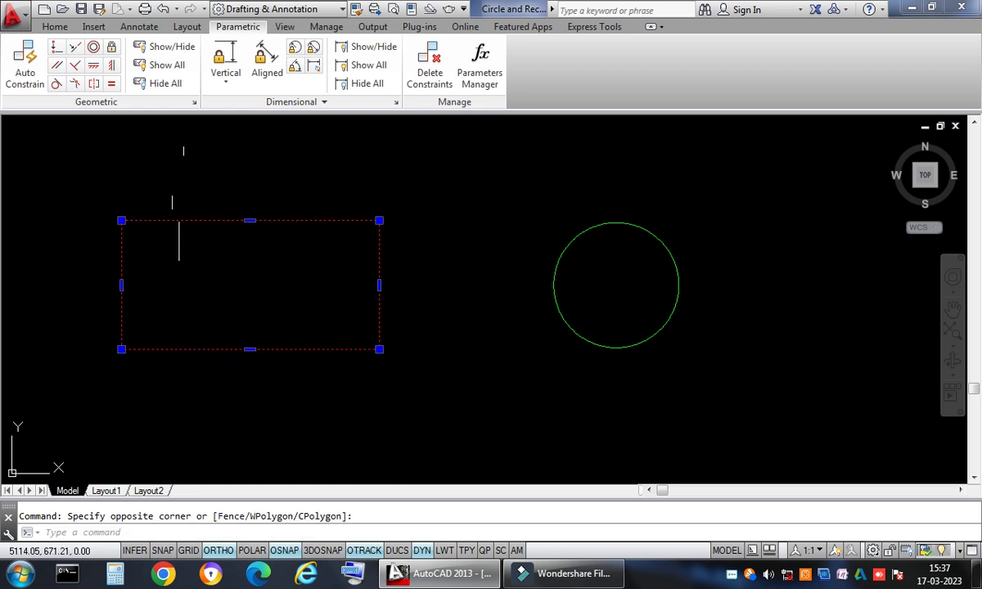
click(33, 85)
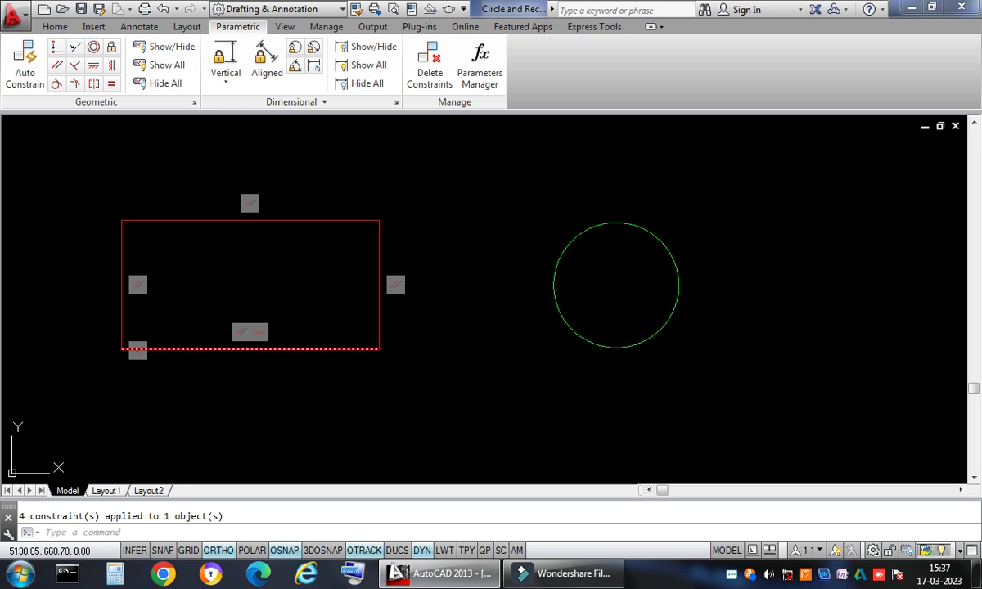
key(ctrl+s)
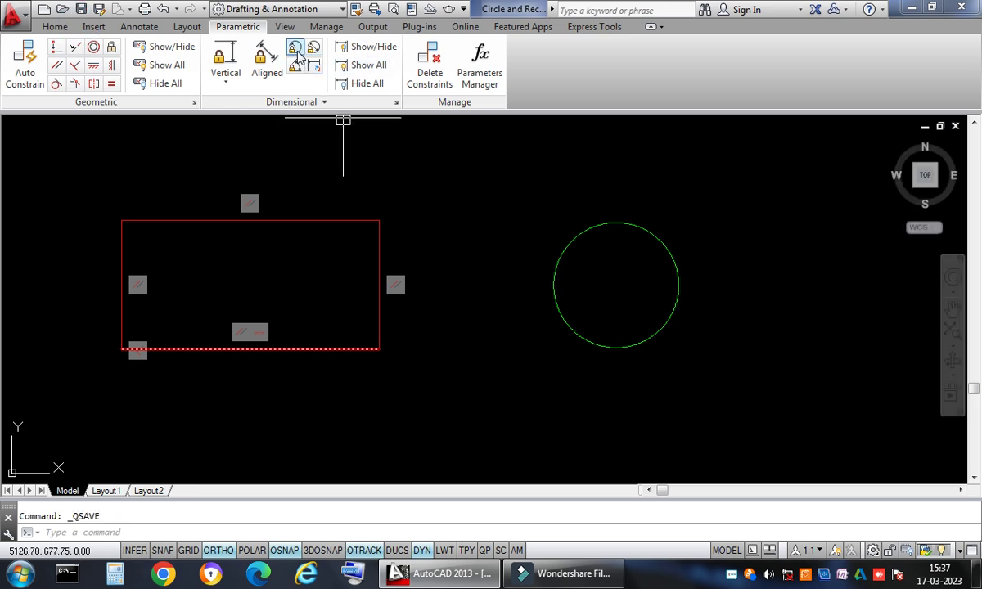
Add a radius dimensional constraint to the green circle, accepting its measured radius
click(324, 104)
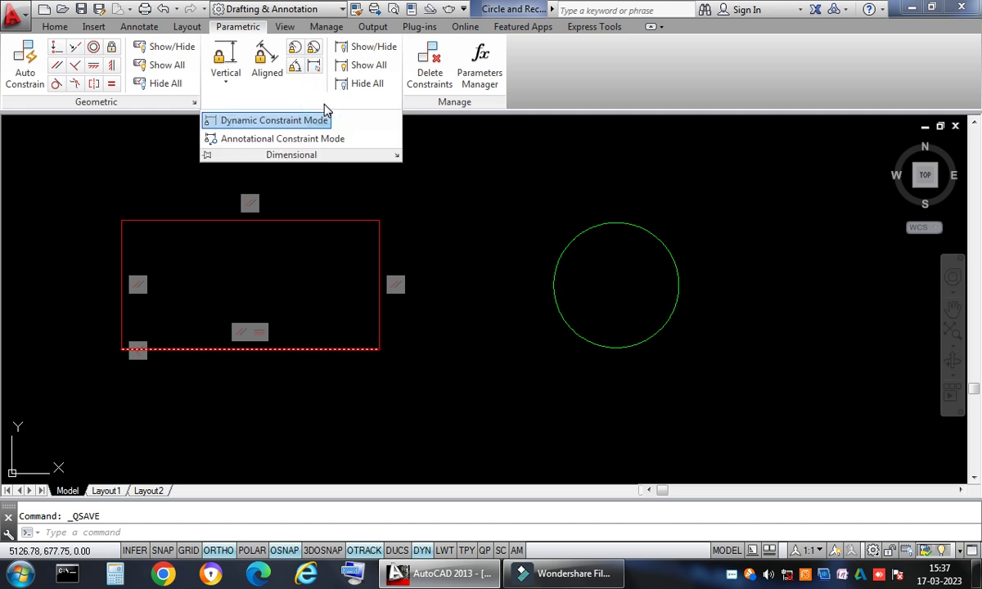
click(295, 51)
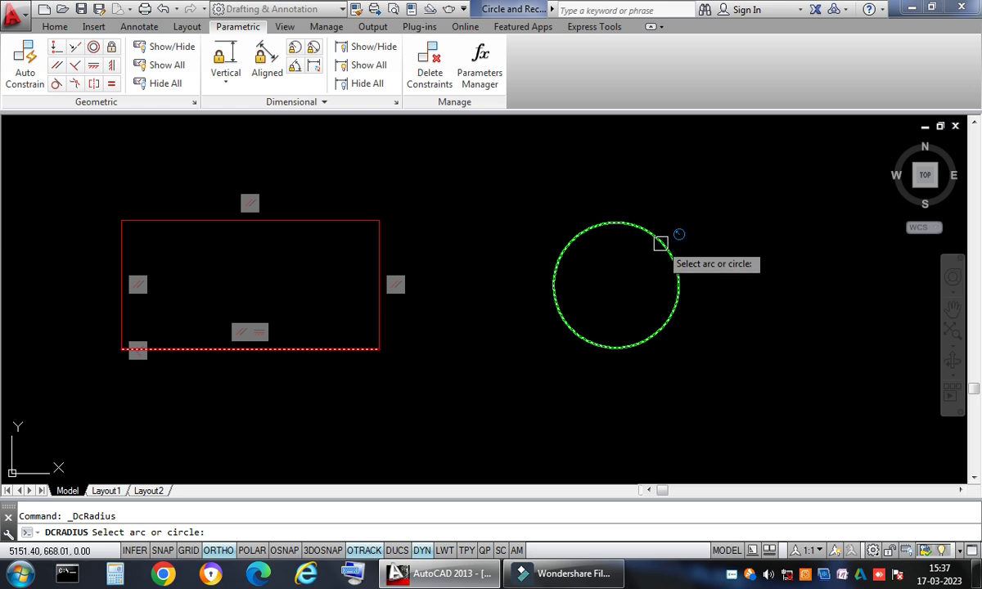
click(661, 245)
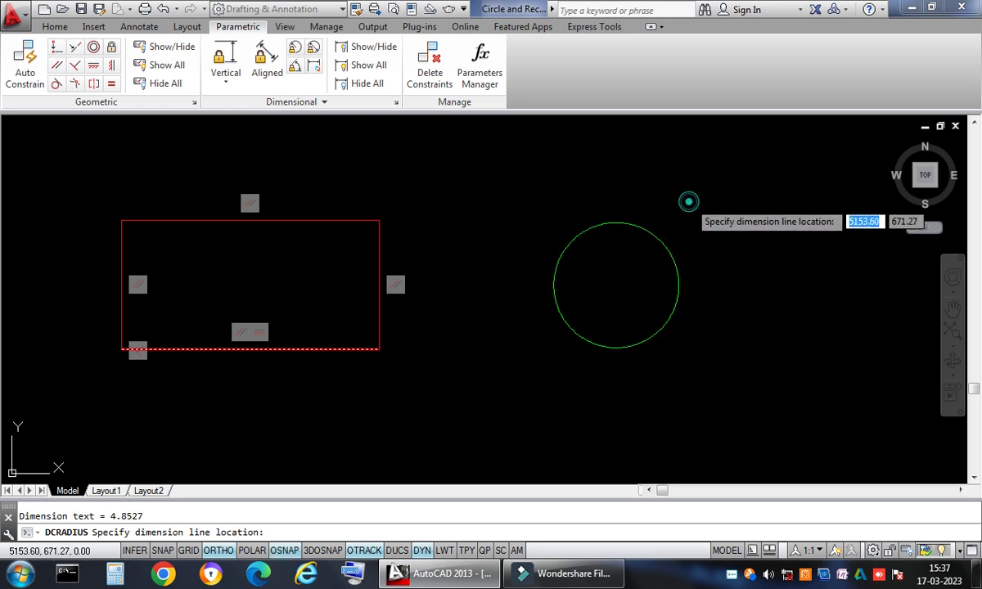
click(688, 201)
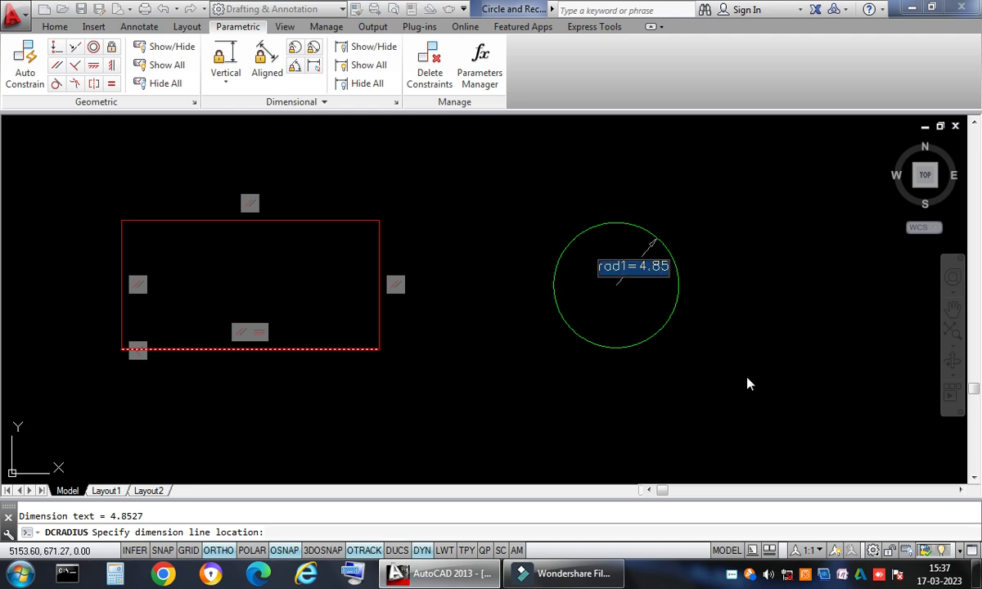
key(Return)
Set the circle's radius constraint to 6.0
scroll(698, 262, up, 4)
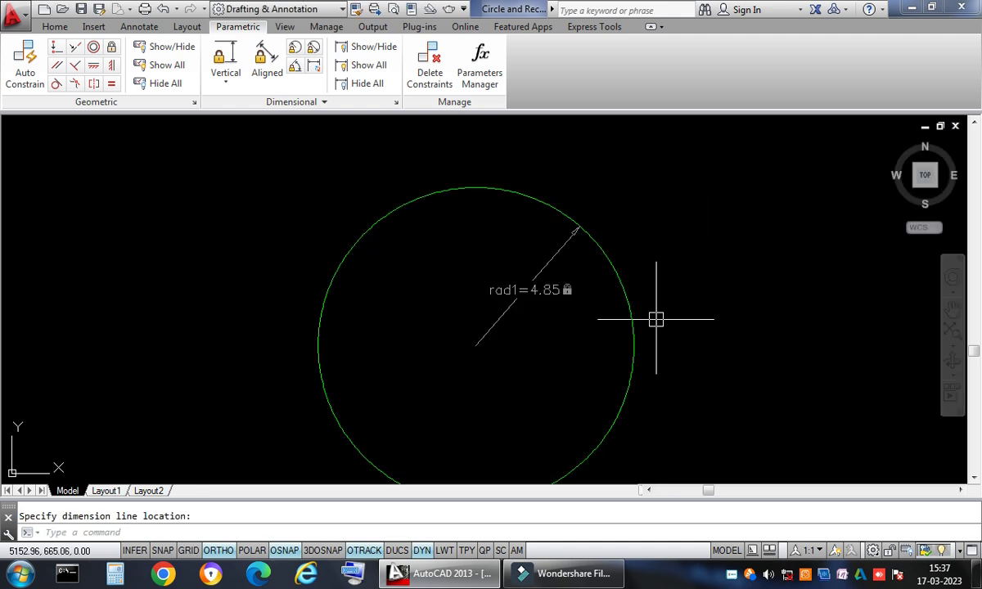
scroll(516, 329, down, 2)
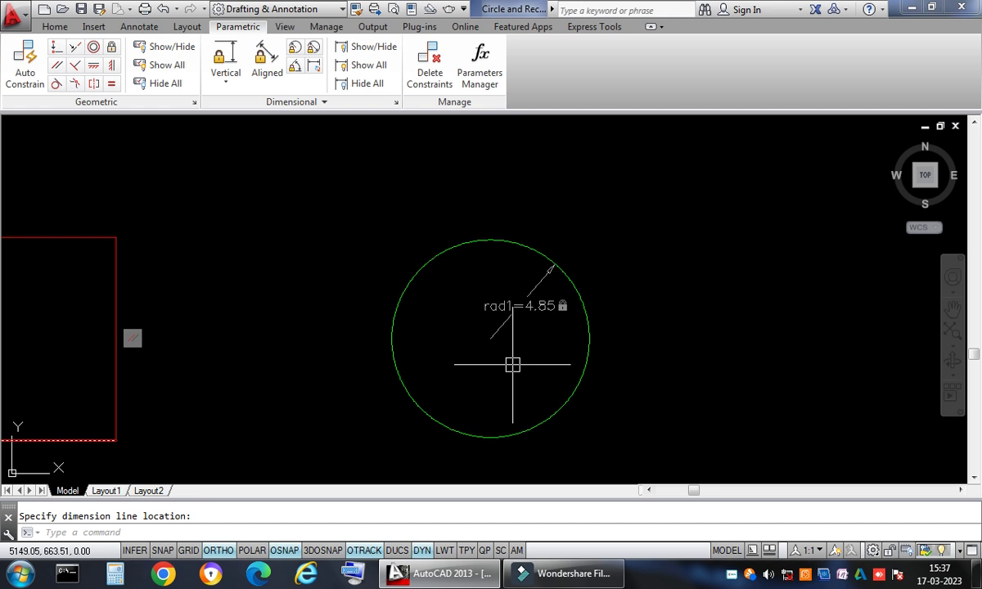
middle_drag(512, 365, 634, 332)
scroll(635, 331, down, 2)
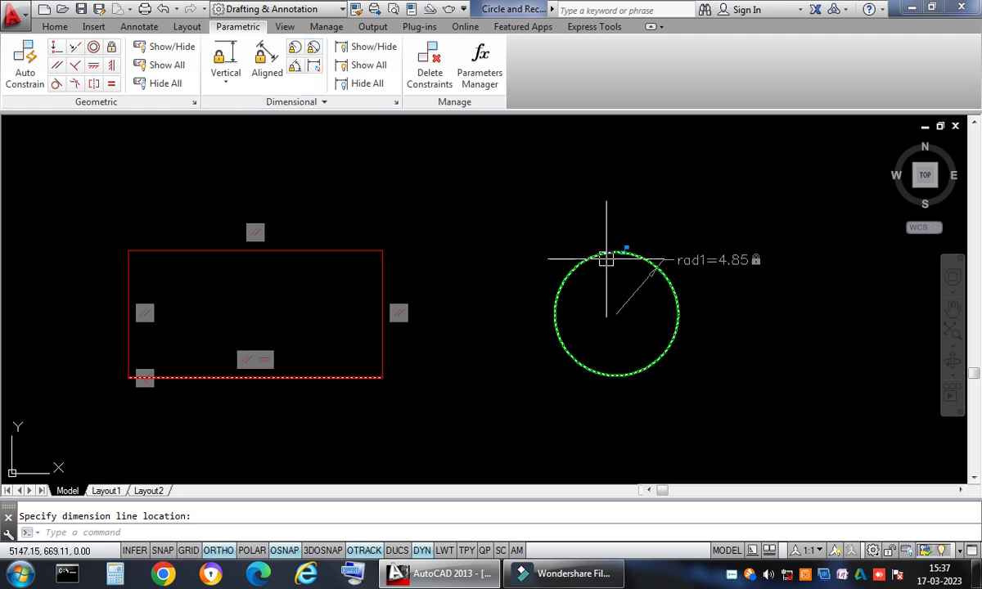
scroll(741, 274, up, 4)
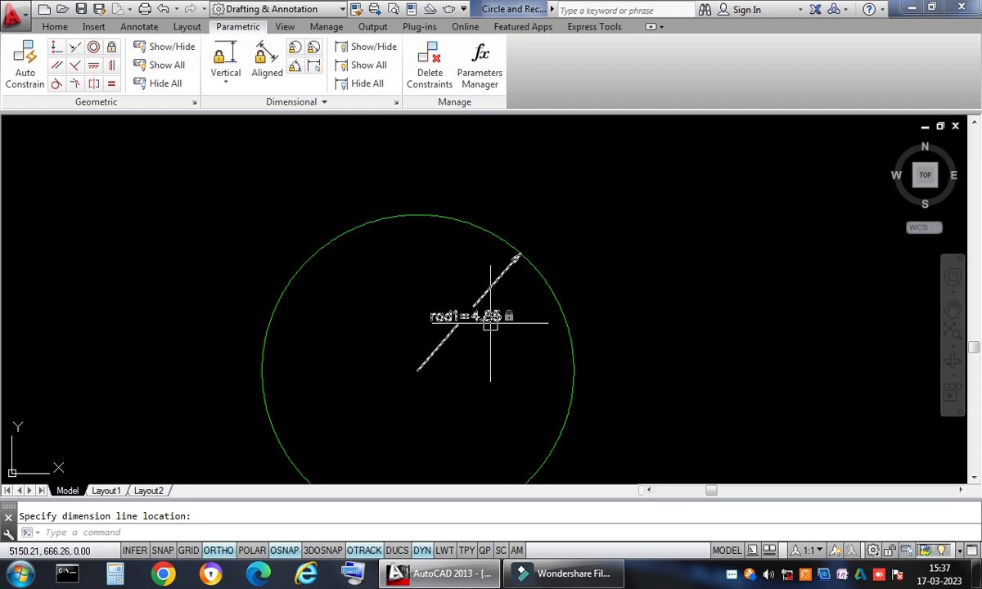
click(495, 324)
click(495, 318)
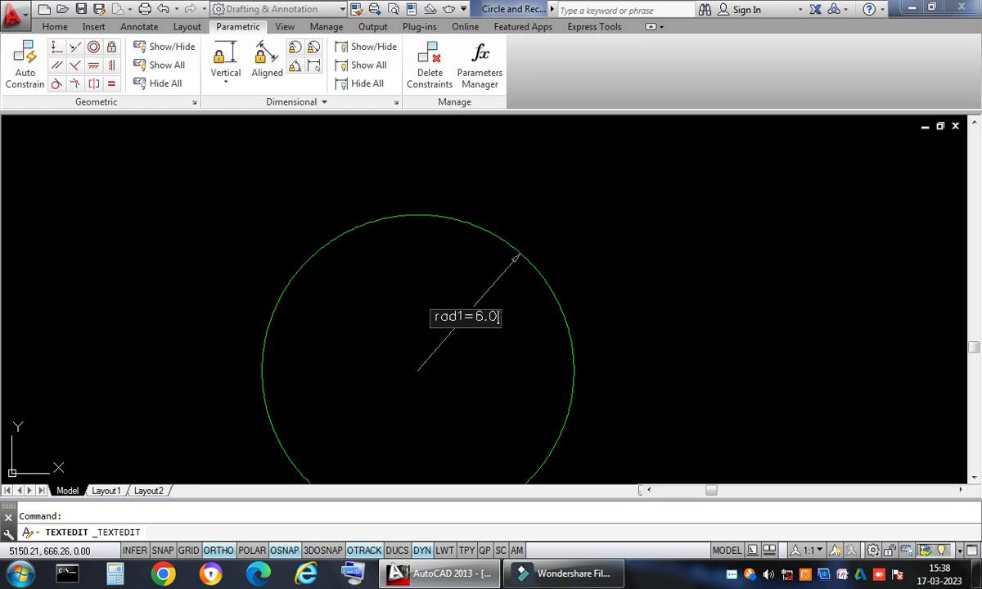
key(Return)
scroll(523, 327, down, 6)
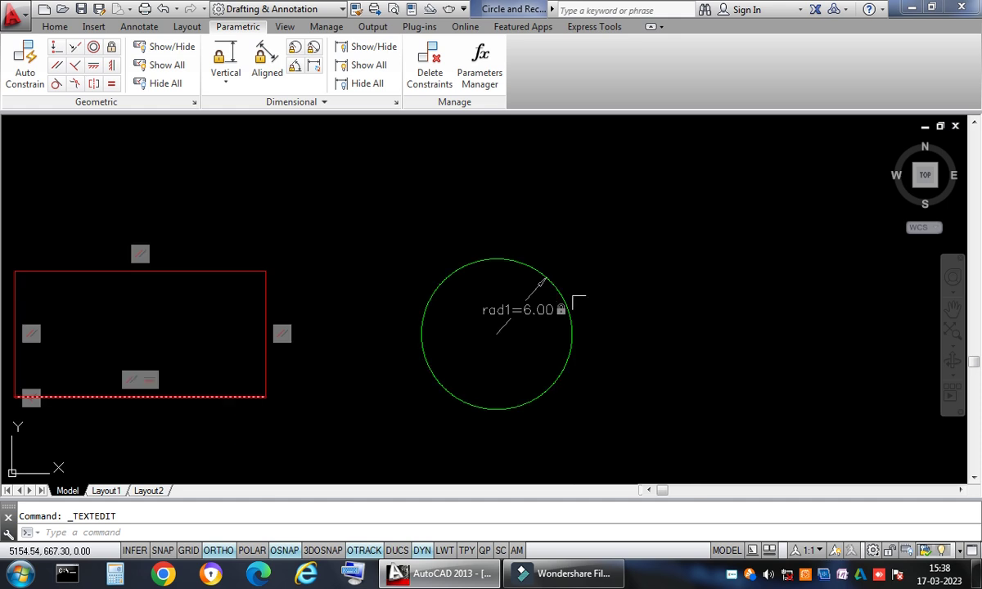
Add a Linear dimensional constraint to the rectangle's upper side with the Object option, placed above it, accepting the measured length
scroll(418, 381, up, 2)
middle_drag(419, 381, 470, 394)
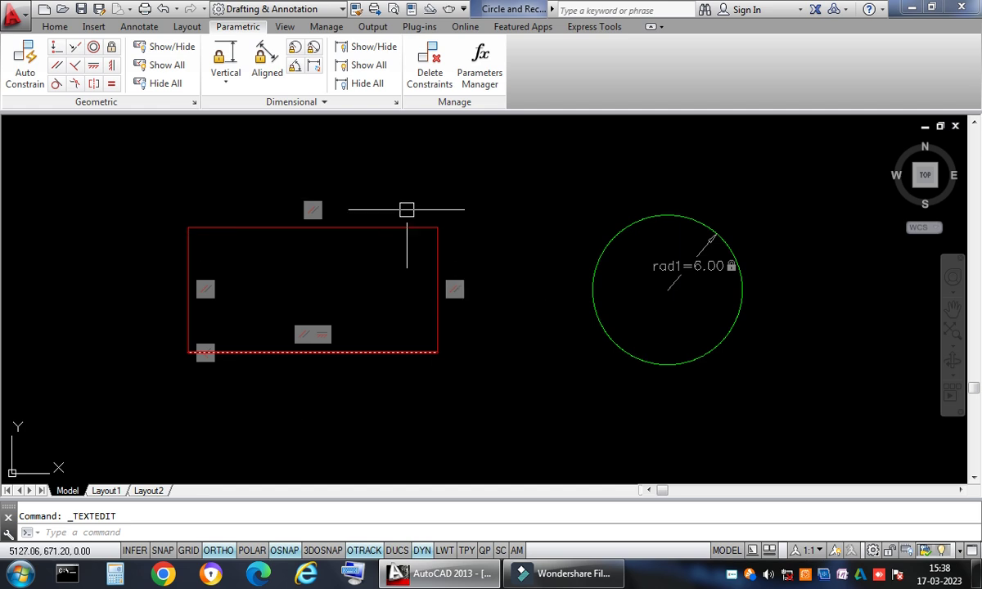
click(227, 83)
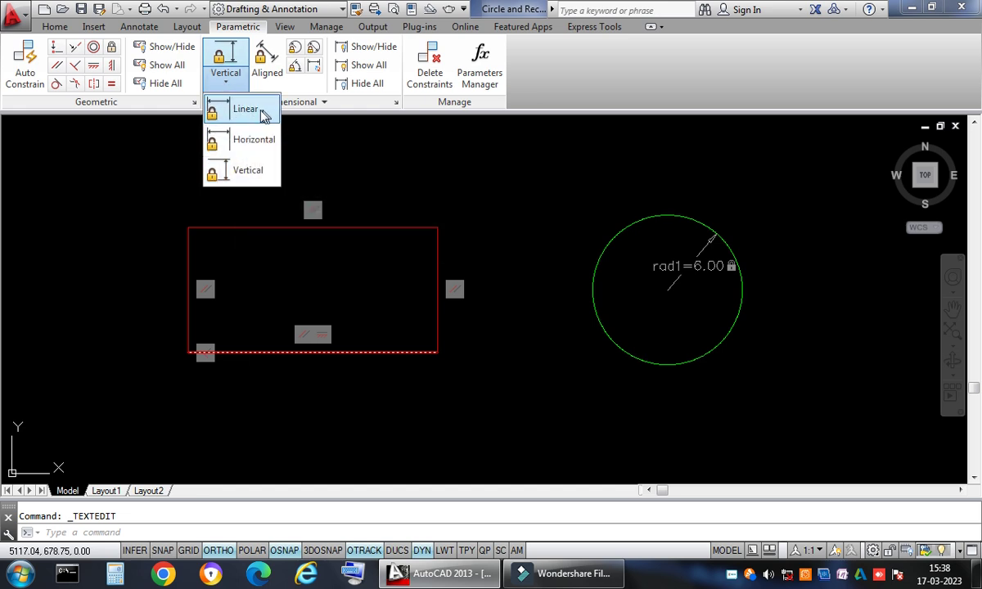
click(249, 110)
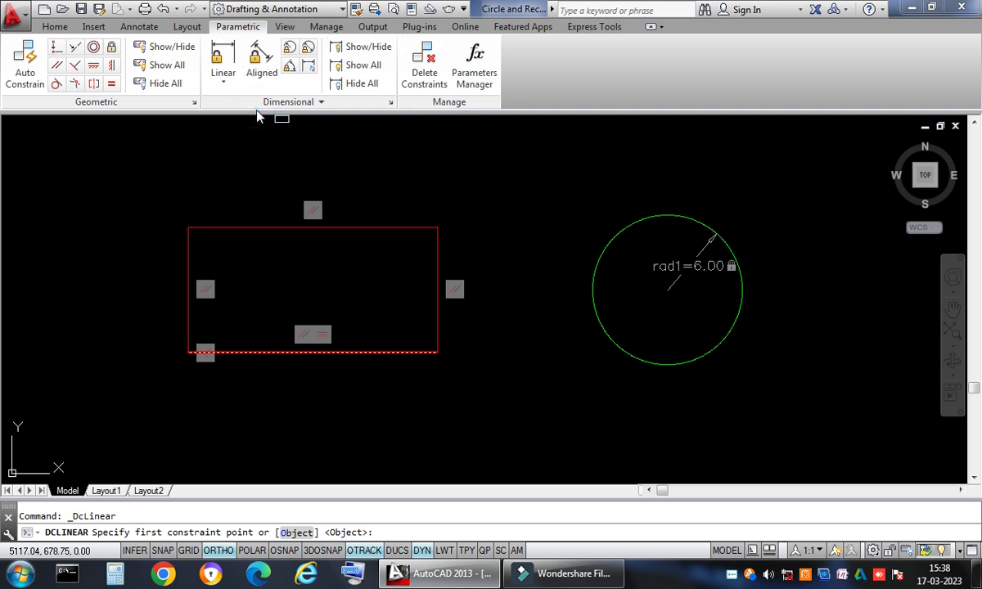
right_click(387, 196)
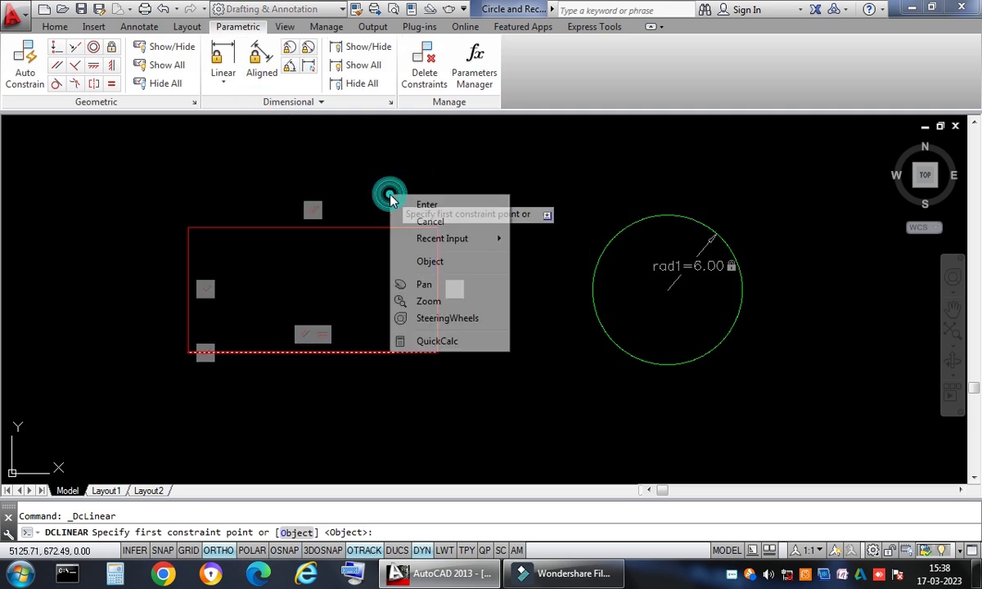
click(423, 261)
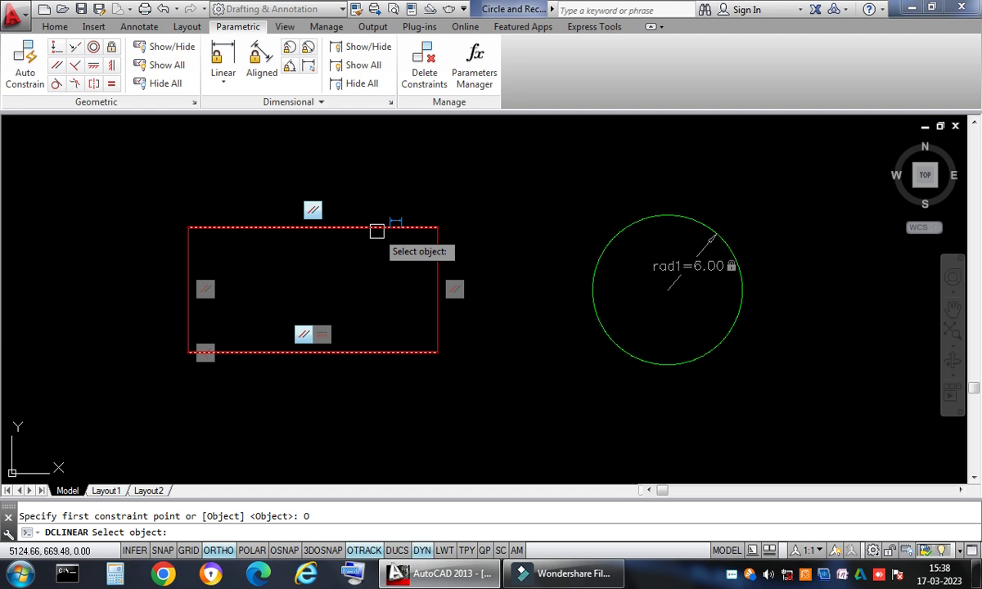
click(376, 231)
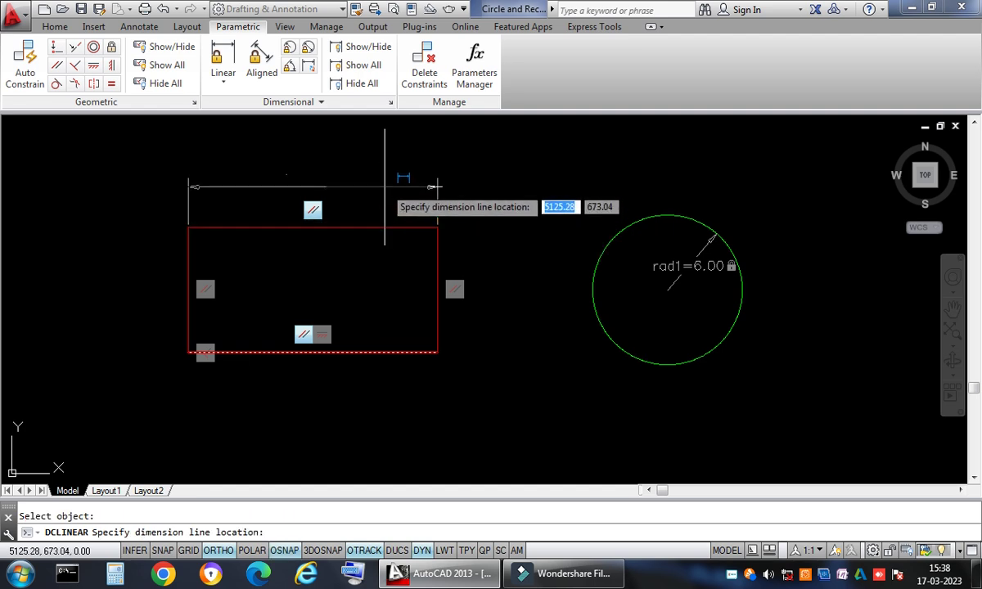
click(385, 181)
key(Return)
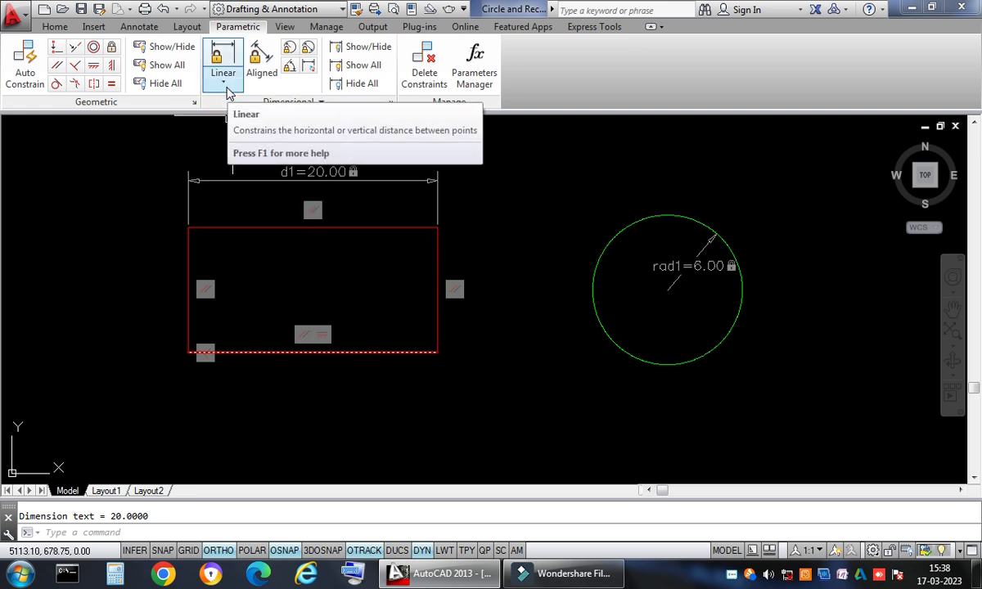
Add a Vertical dimensional constraint to the rectangle's left side with the Object option, placed outside it, accepting the measured height
click(226, 85)
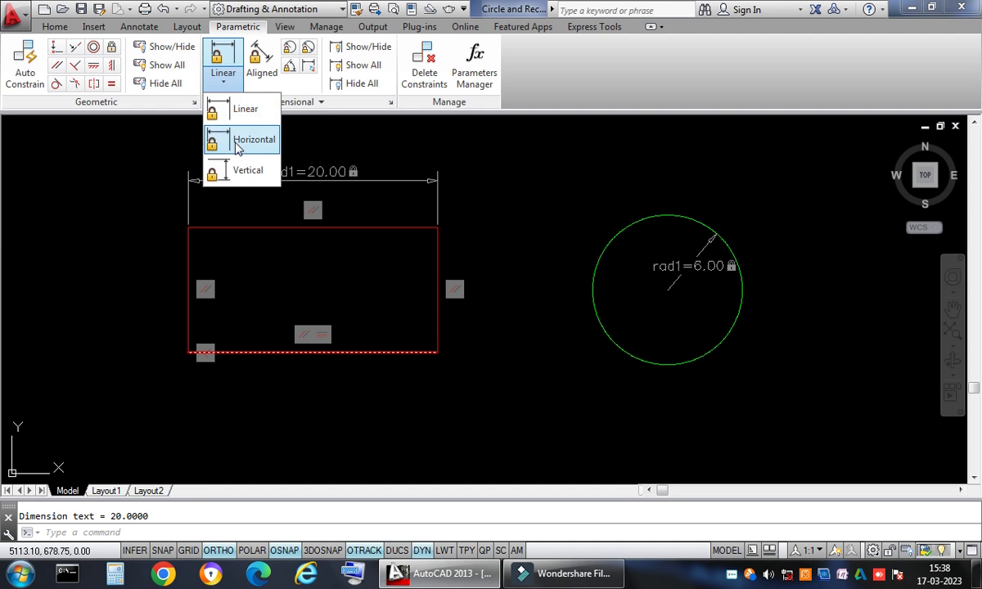
click(240, 169)
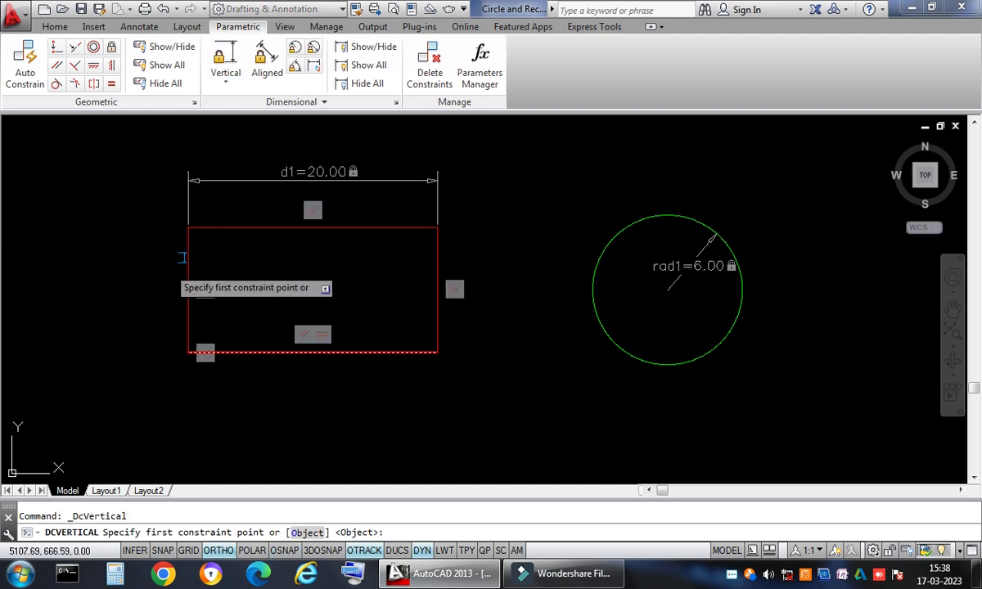
right_click(120, 253)
click(157, 317)
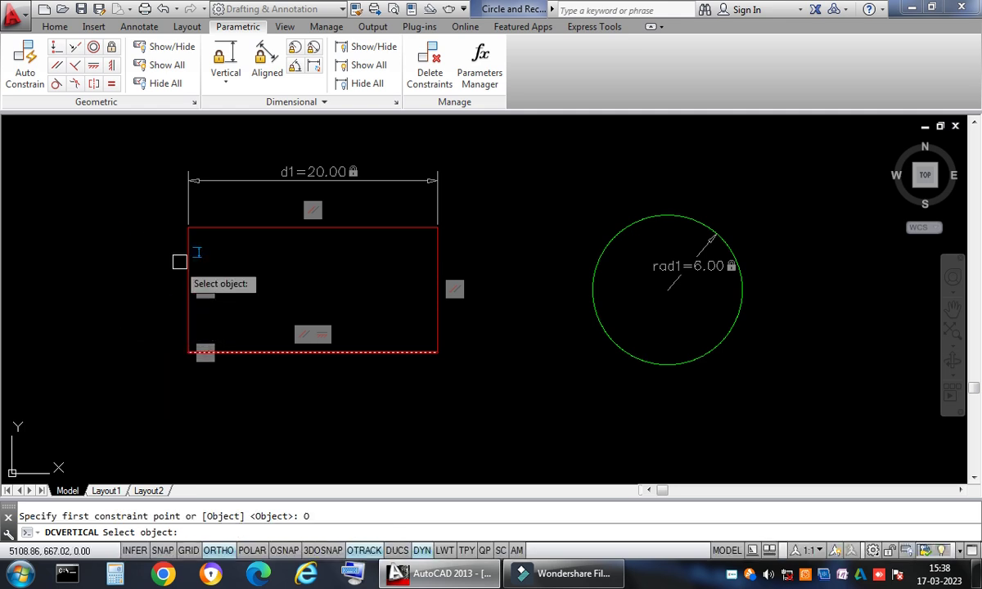
click(183, 259)
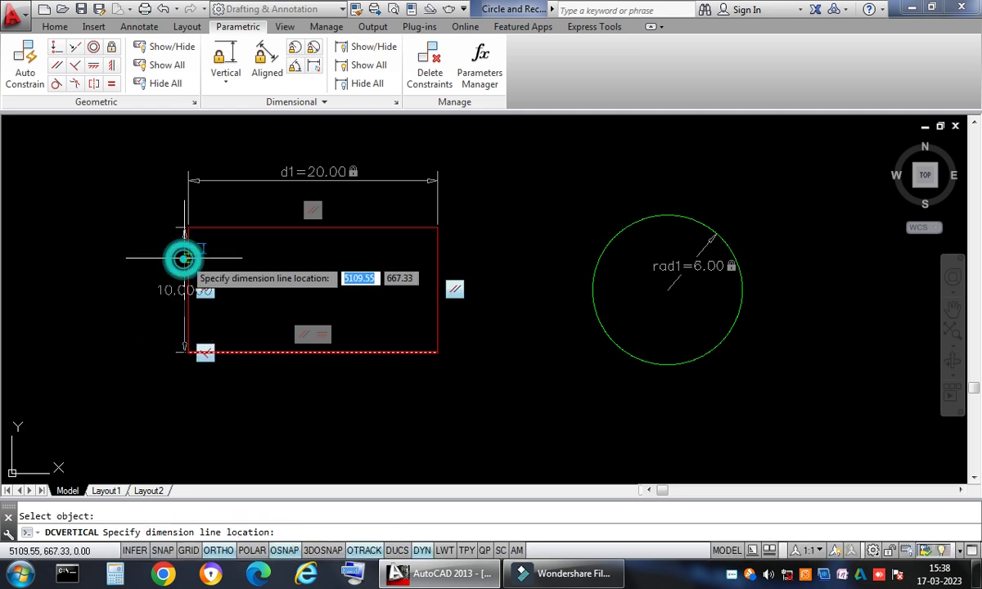
click(127, 270)
key(Return)
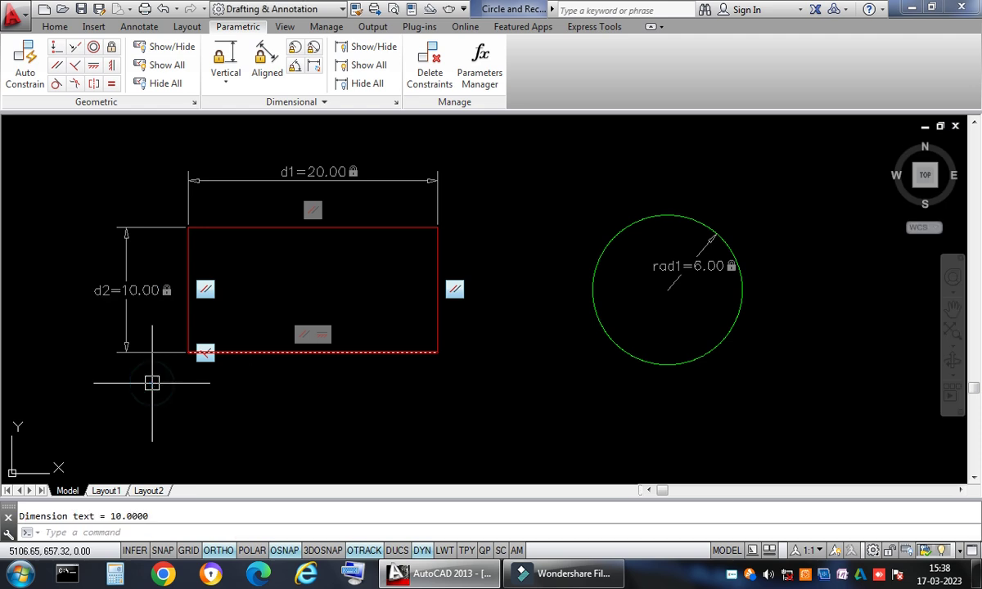
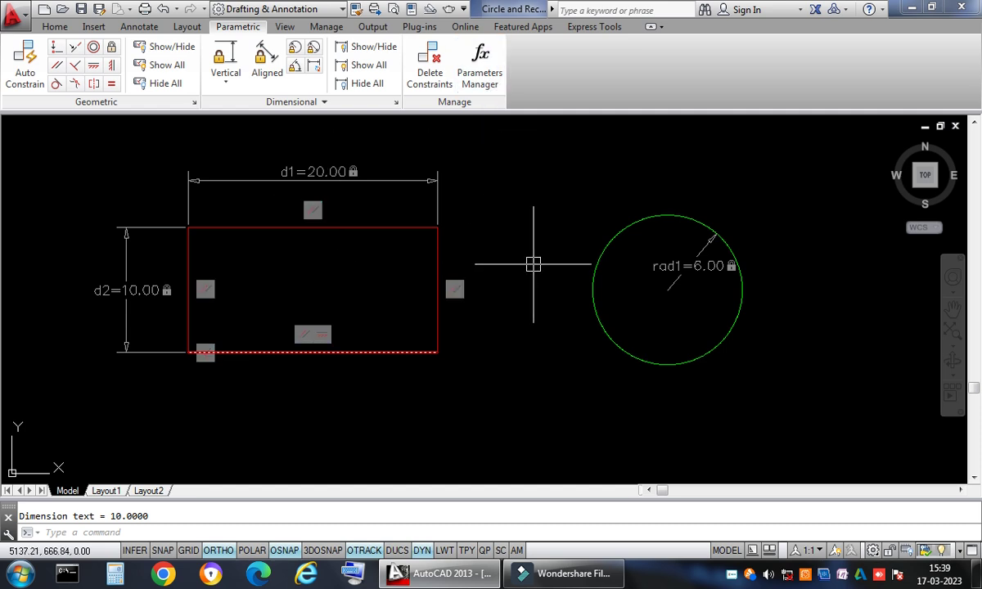
Open the Parameters Manager, place it clear of the rectangle and enlarge it slightly
click(490, 86)
mouse_move(544, 309)
mouse_down()
mouse_move(537, 246)
mouse_move(521, 230)
mouse_up()
scroll(487, 342, down, 2)
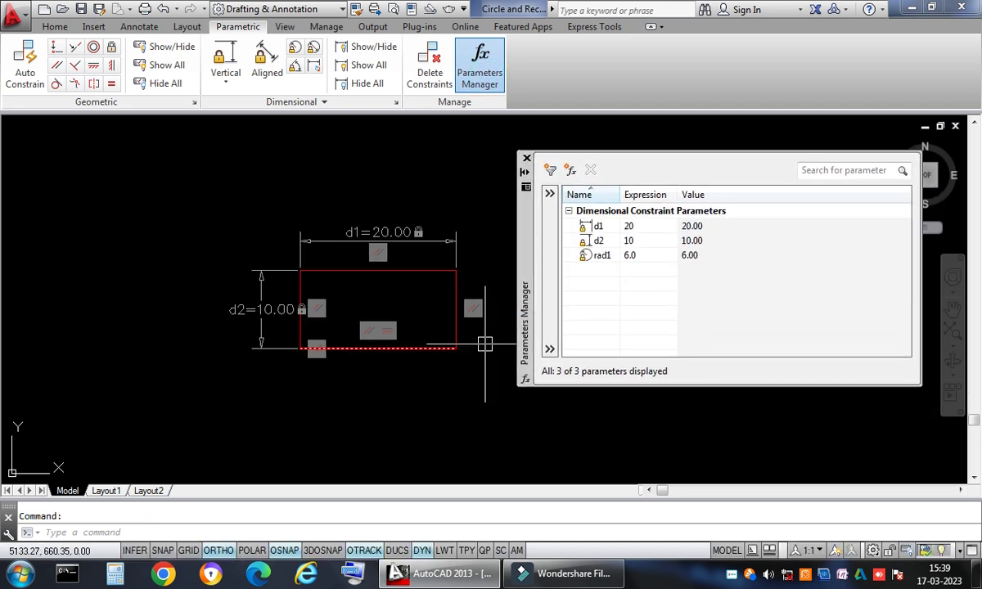
mouse_move(449, 390)
middle_down()
mouse_move(307, 376)
mouse_move(325, 358)
middle_up()
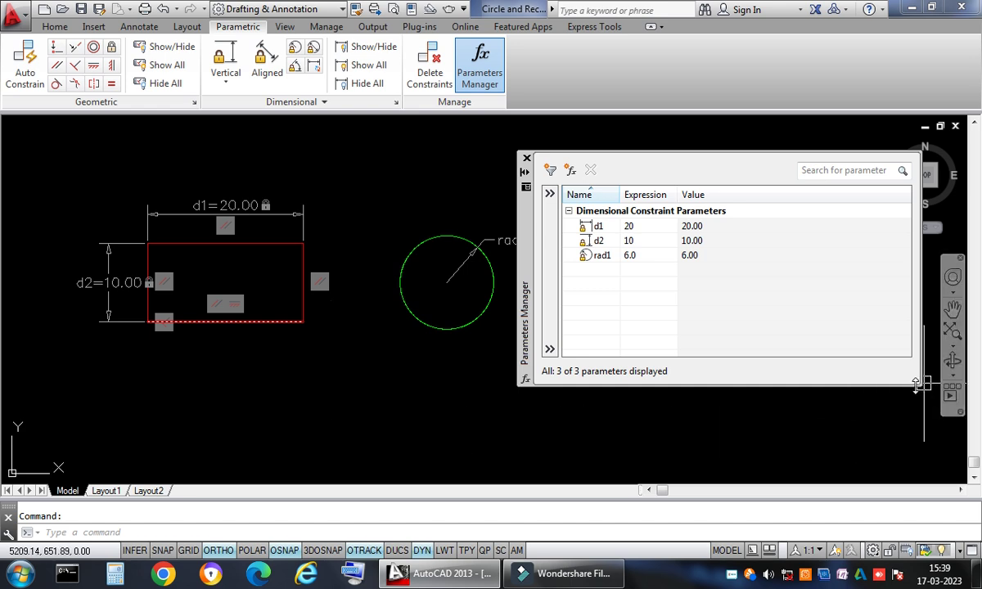
drag(919, 384, 934, 416)
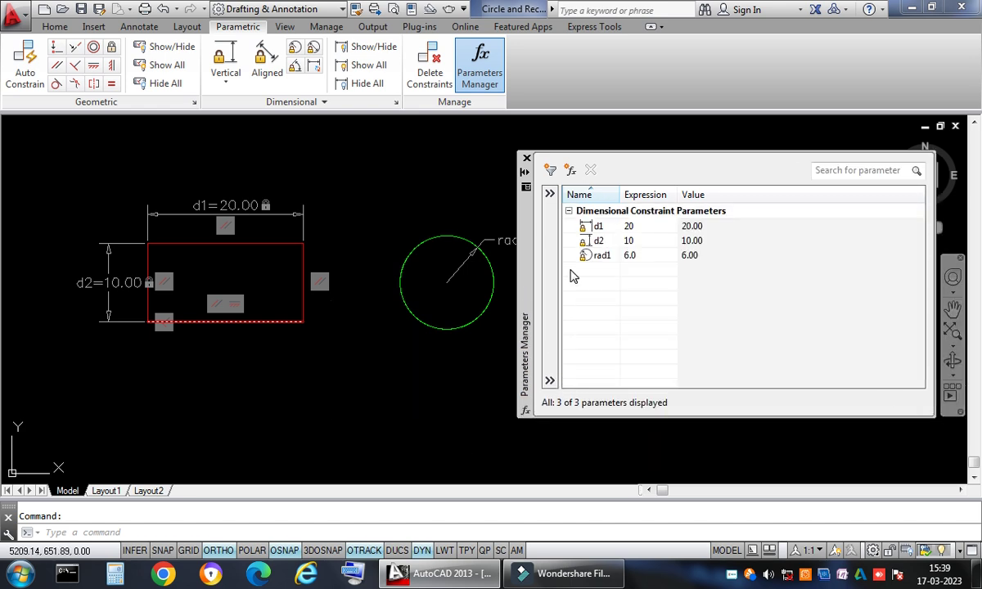
Move the green circle about 5.5 units horizontally toward the rectangle
click(432, 366)
click(437, 330)
right_click(446, 311)
click(482, 287)
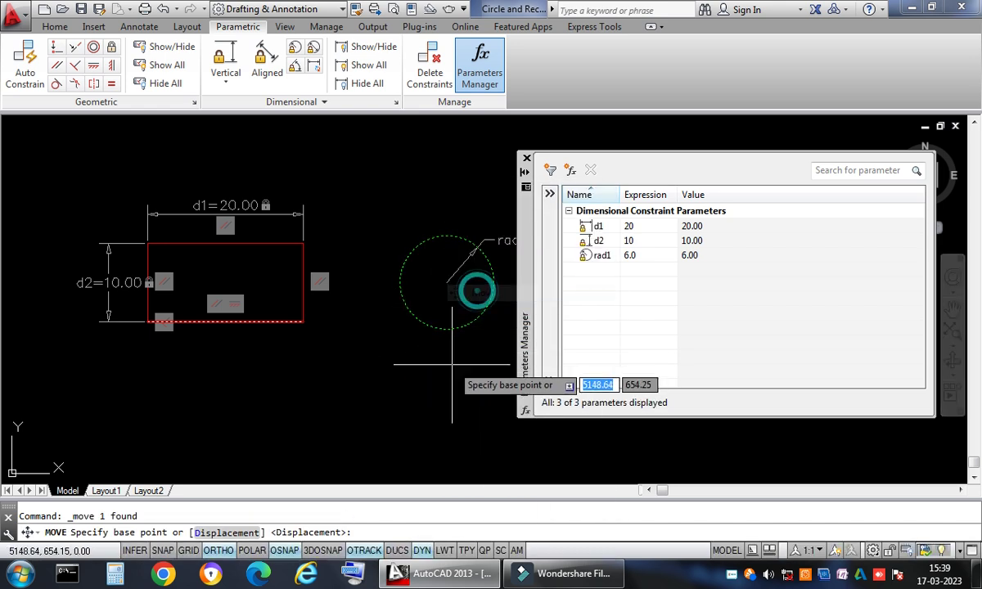
click(451, 360)
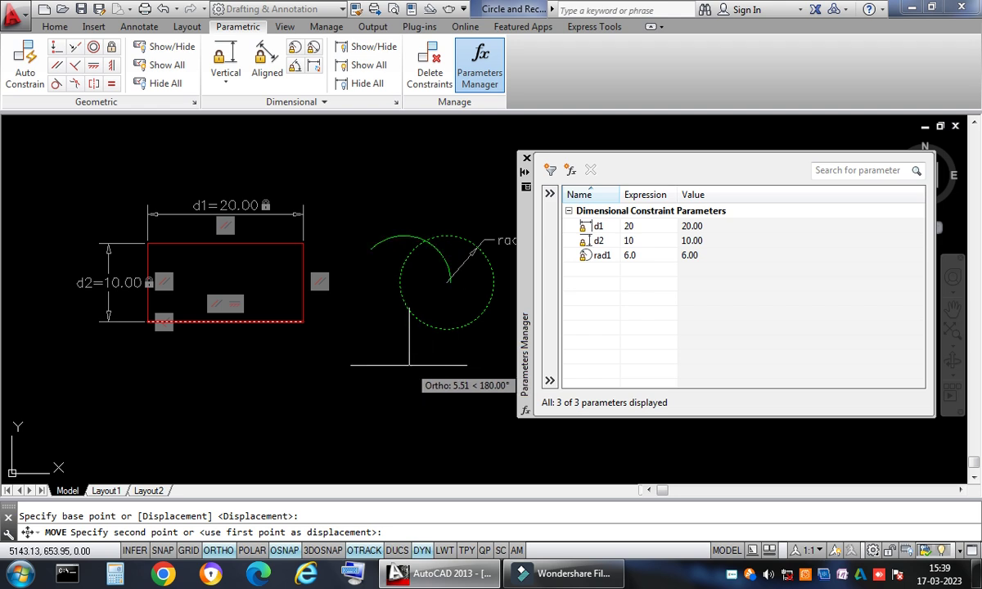
click(409, 364)
mouse_move(507, 326)
middle_down()
mouse_move(439, 287)
mouse_move(458, 283)
middle_up()
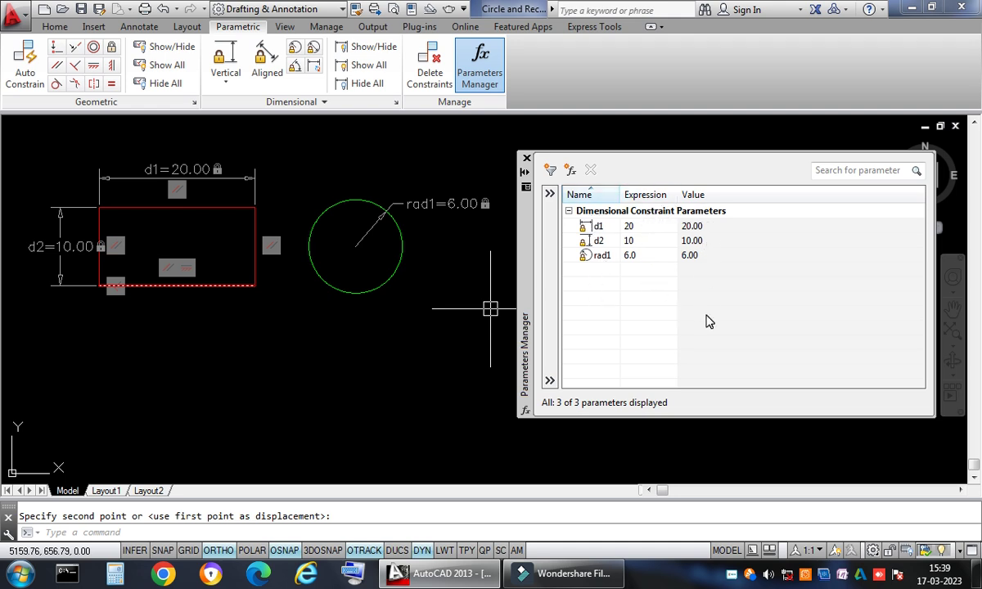
Rename the rectangle's horizontal dimension parameter d1 as l in the Parameters Manager
double_click(607, 229)
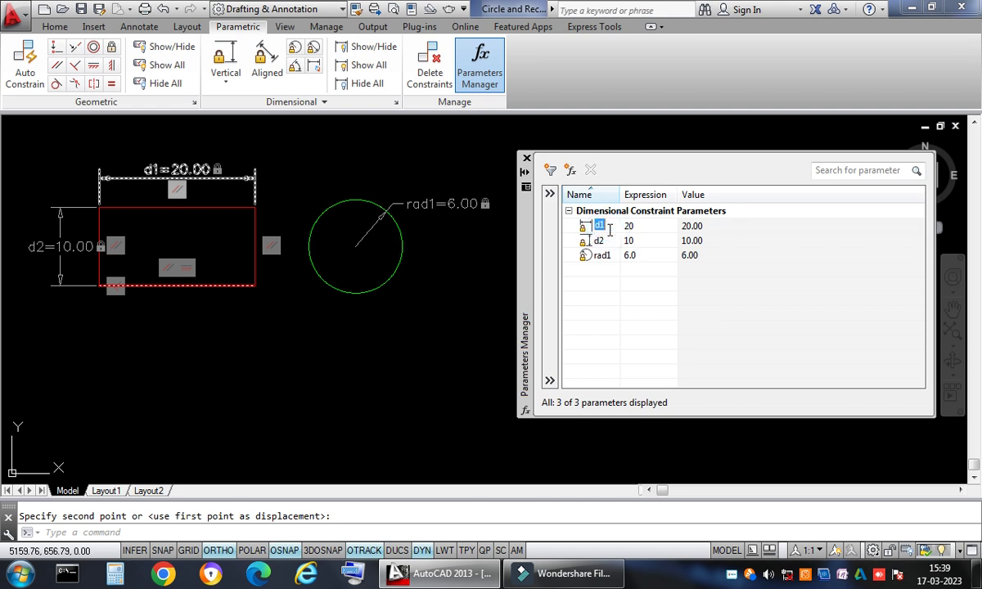
click(606, 241)
click(609, 227)
click(609, 227)
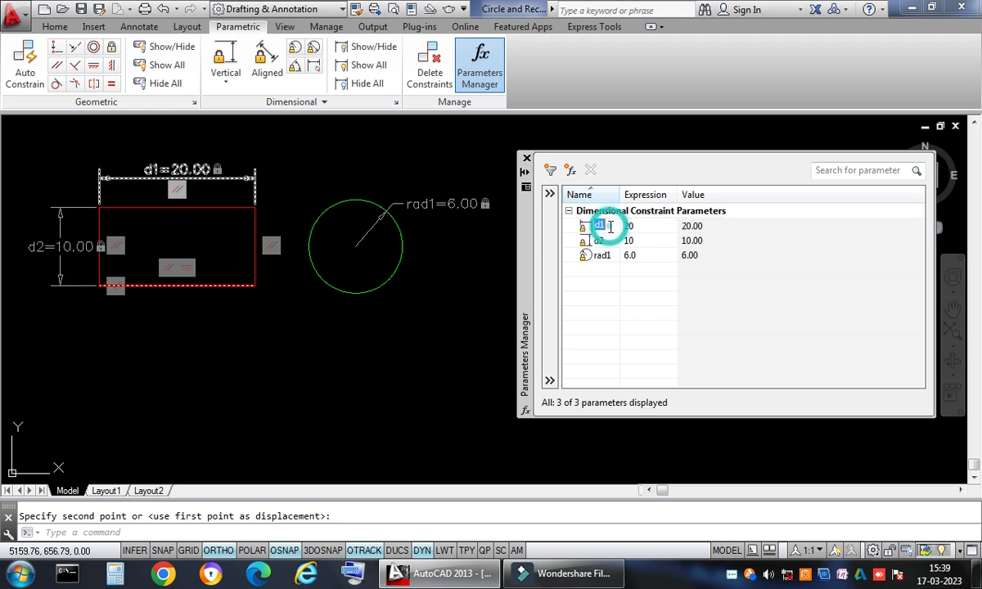
key(BackSpace)
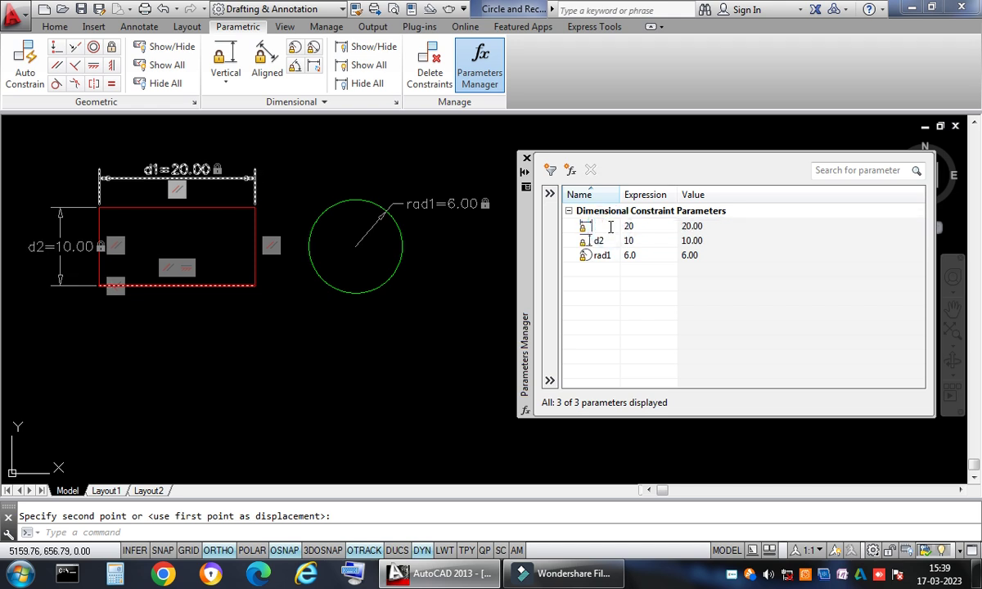
text(l)
key(Return)
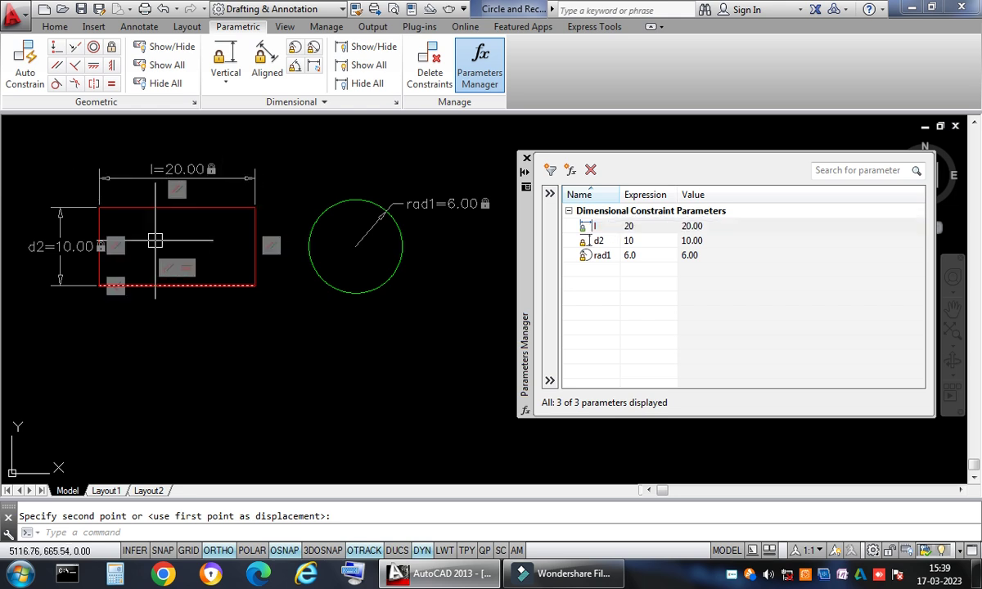
Rename the rectangle's vertical dimension parameter d2 as b
double_click(600, 240)
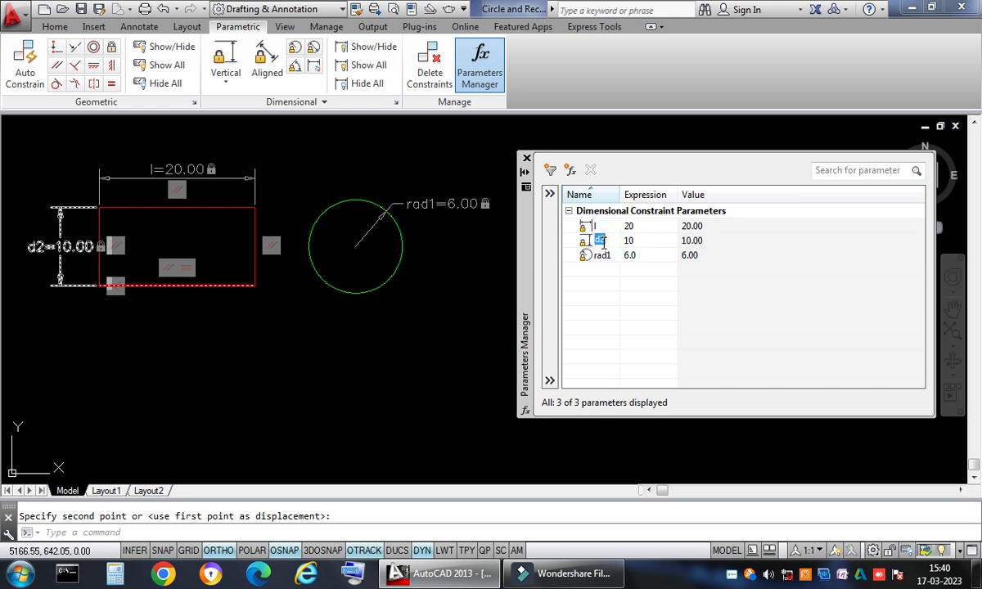
text(b)
key(Return)
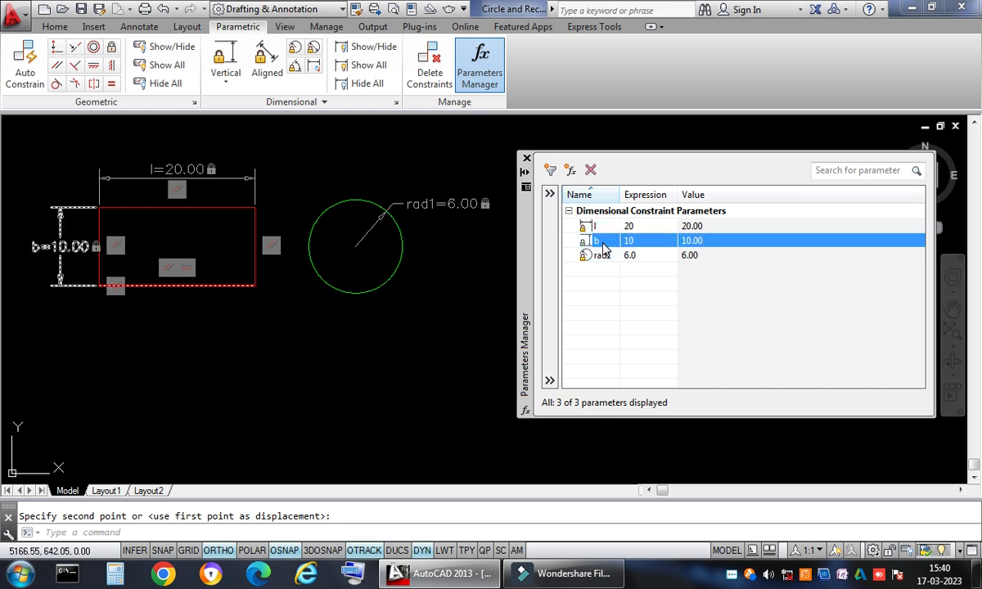
Rename the circle's radius parameter rad1 as r
scroll(85, 311, up, 2)
mouse_move(171, 383)
middle_down()
mouse_move(223, 442)
mouse_move(234, 479)
middle_up()
middle_drag(325, 292, 331, 297)
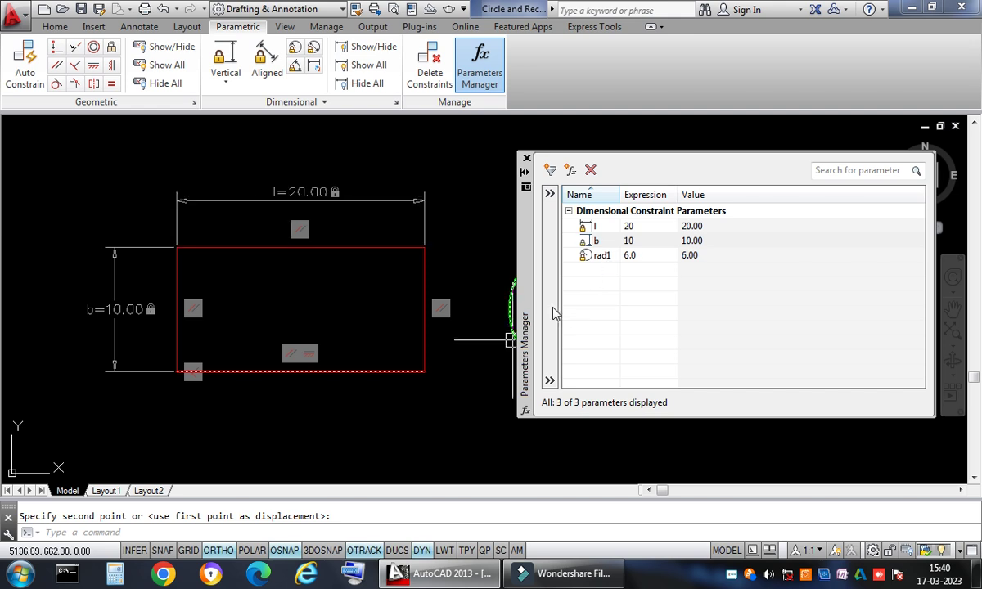
middle_drag(474, 265, 280, 239)
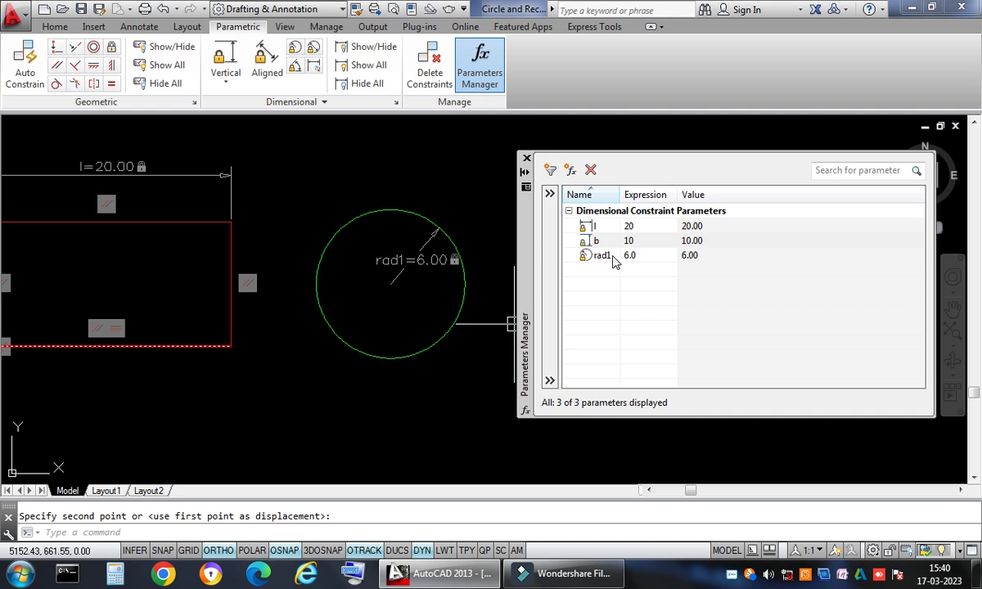
double_click(606, 256)
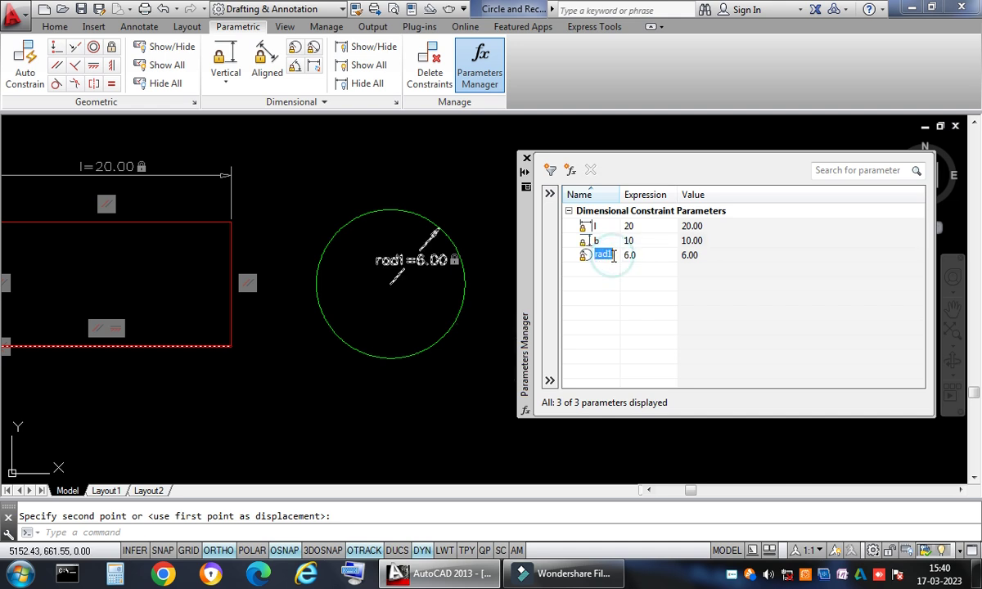
text(r)
click(616, 260)
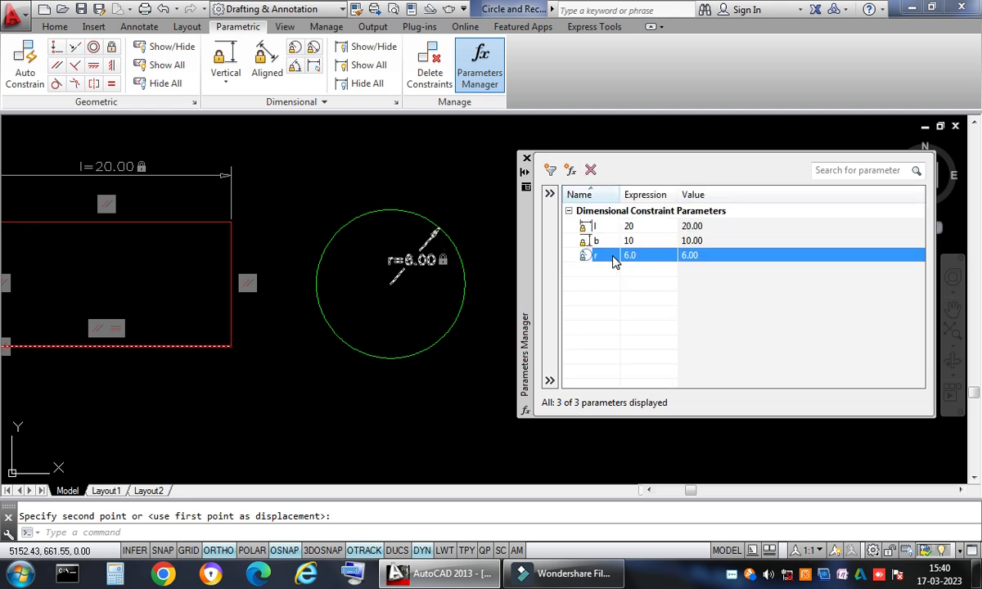
Answer the Windows performance prompt by keeping the current color scheme with the option to be asked again
scroll(475, 327, down, 2)
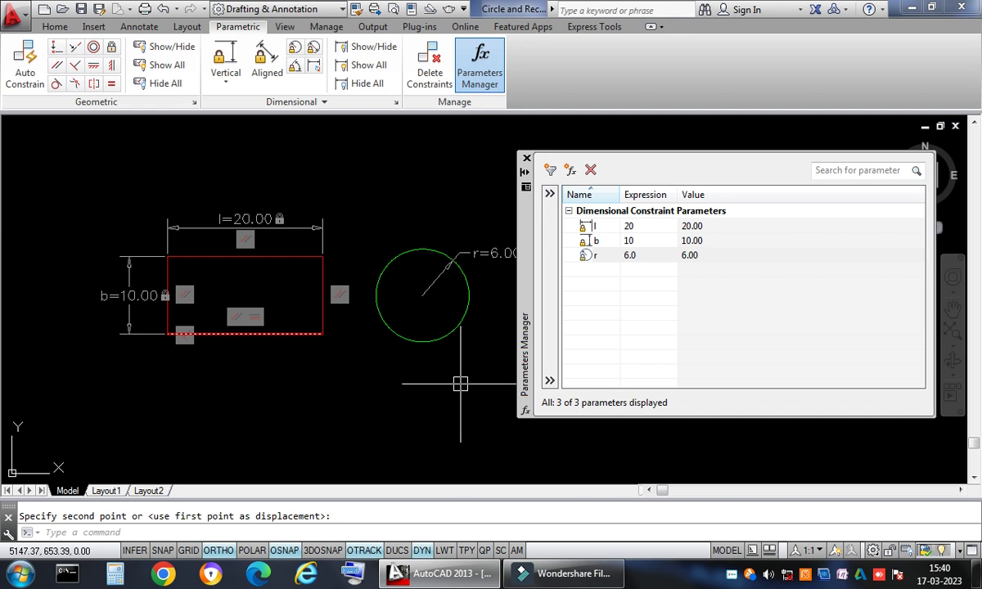
scroll(315, 332, up, 2)
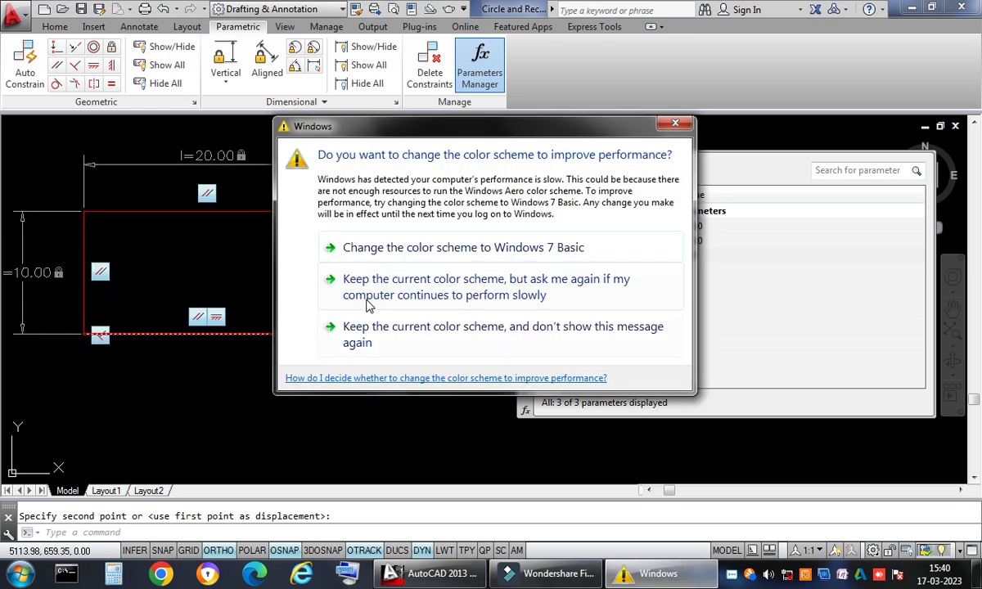
click(369, 303)
middle_drag(274, 417, 328, 427)
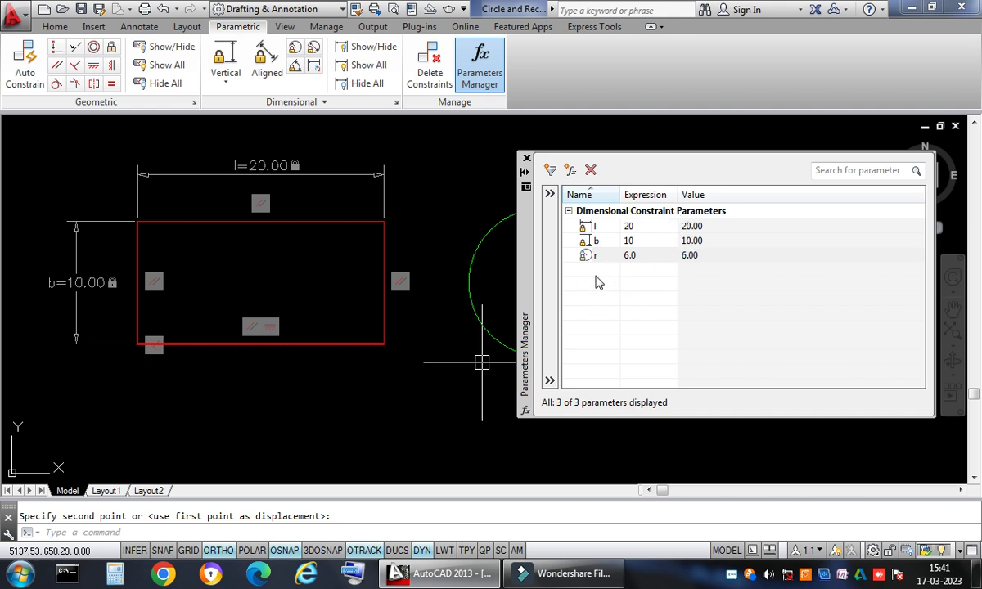
Create a user parameter named A with the expression l*b for the rectangle's area
click(571, 172)
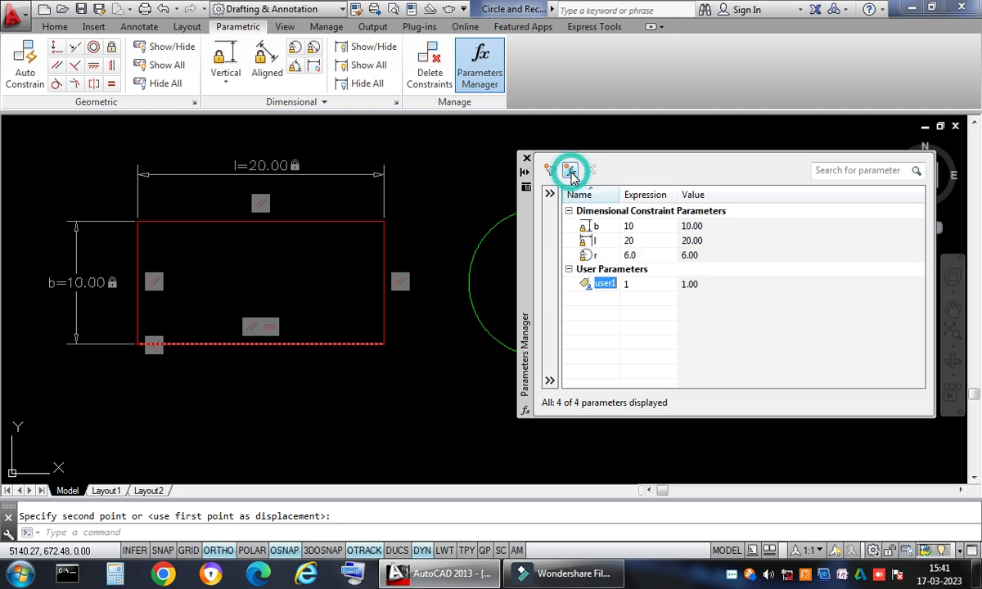
click(616, 284)
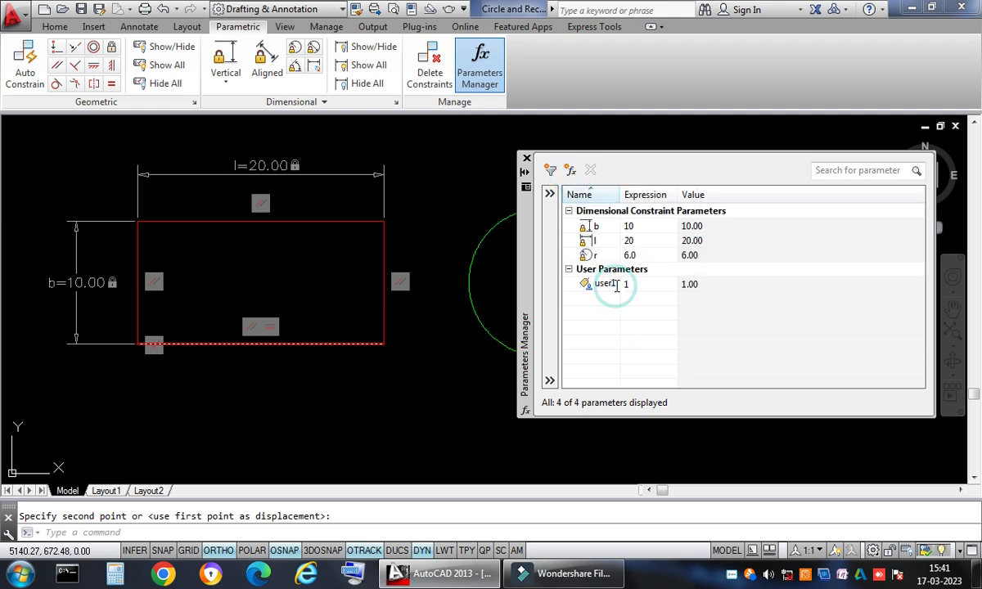
key(BackSpace)
key(BackSpace)
key(BackSpace)
key(BackSpace)
key(BackSpace)
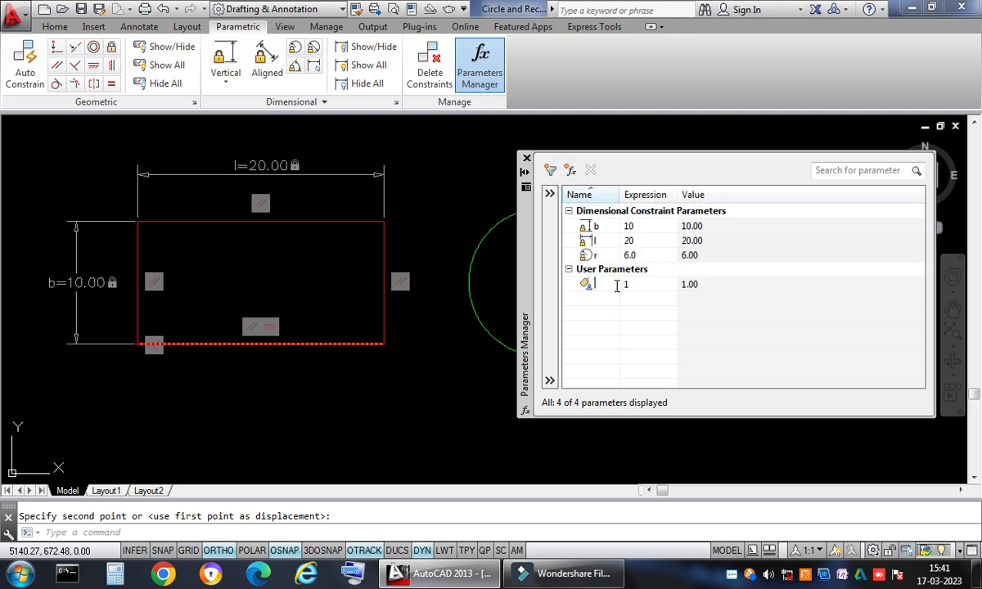
text(A)
double_click(637, 284)
text(L)
key(BackSpace)
text(l*b)
click(702, 288)
click(638, 298)
Create a user parameter named D with the expression pi*r*r, and keep the current color scheme when Windows asks
click(570, 171)
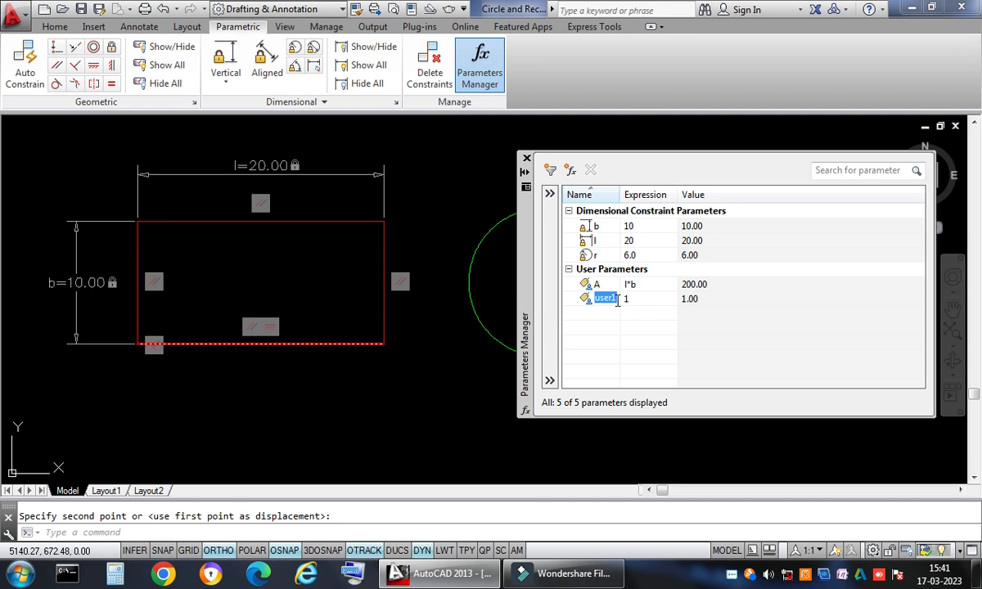
text(D)
click(619, 302)
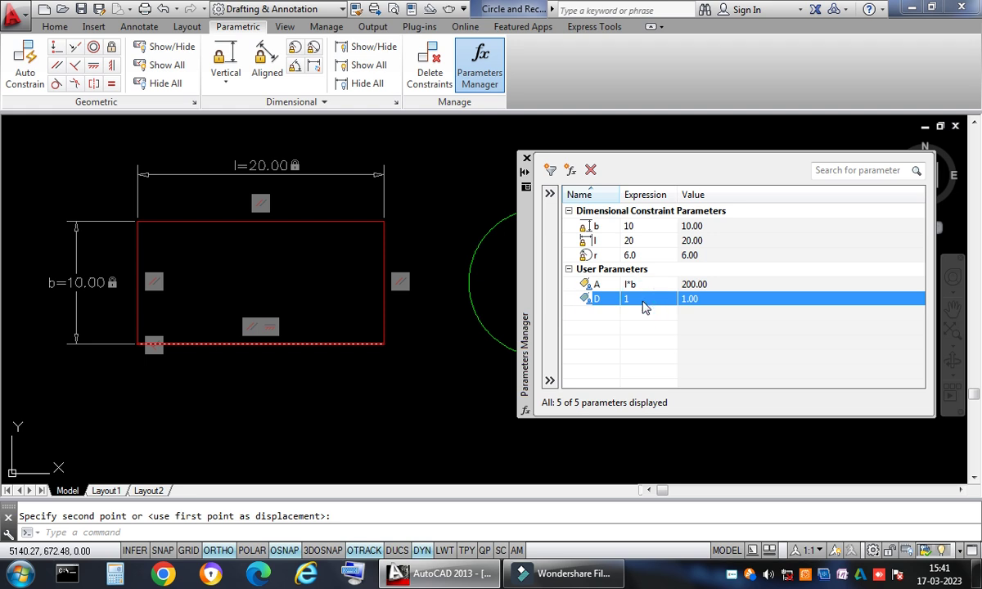
click(653, 286)
click(649, 300)
click(647, 300)
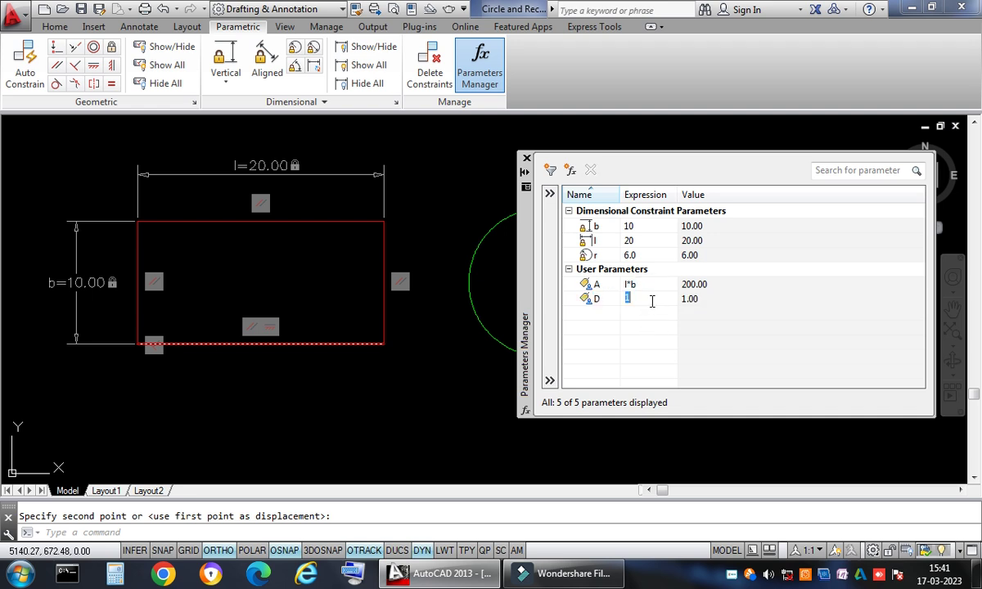
text(PI)
key(BackSpace)
key(BackSpace)
text(pi*r*r)
key(Return)
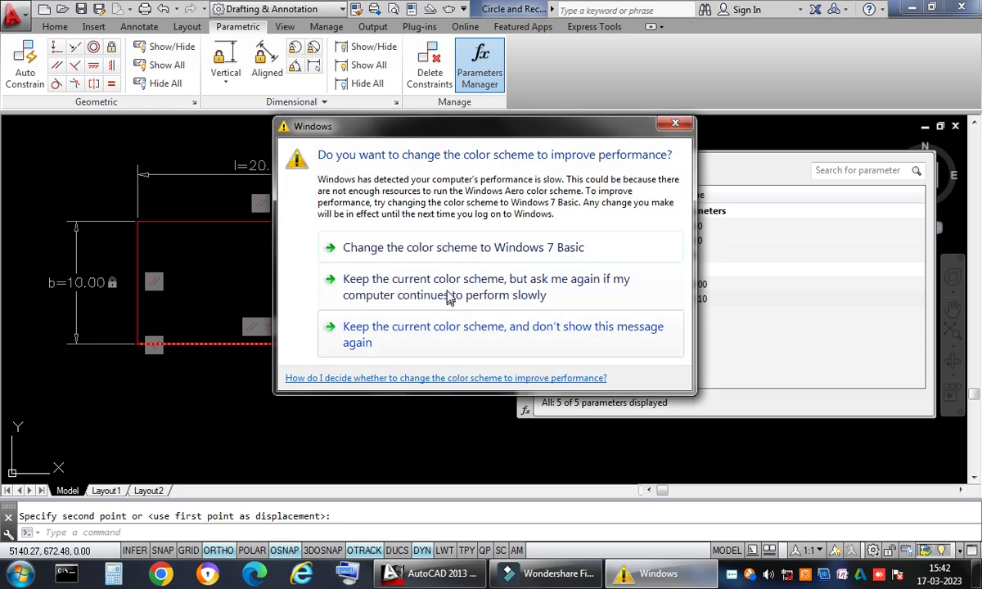
click(448, 295)
Test the circle's radius parameter r with the values 8 and 12, then set it back to 6
middle_drag(487, 335, 329, 355)
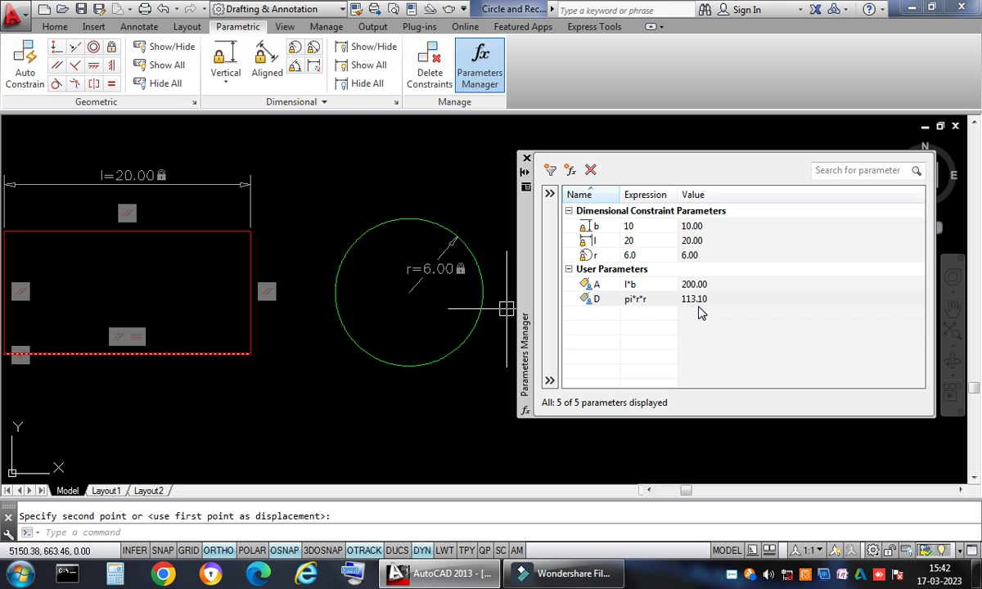
double_click(632, 255)
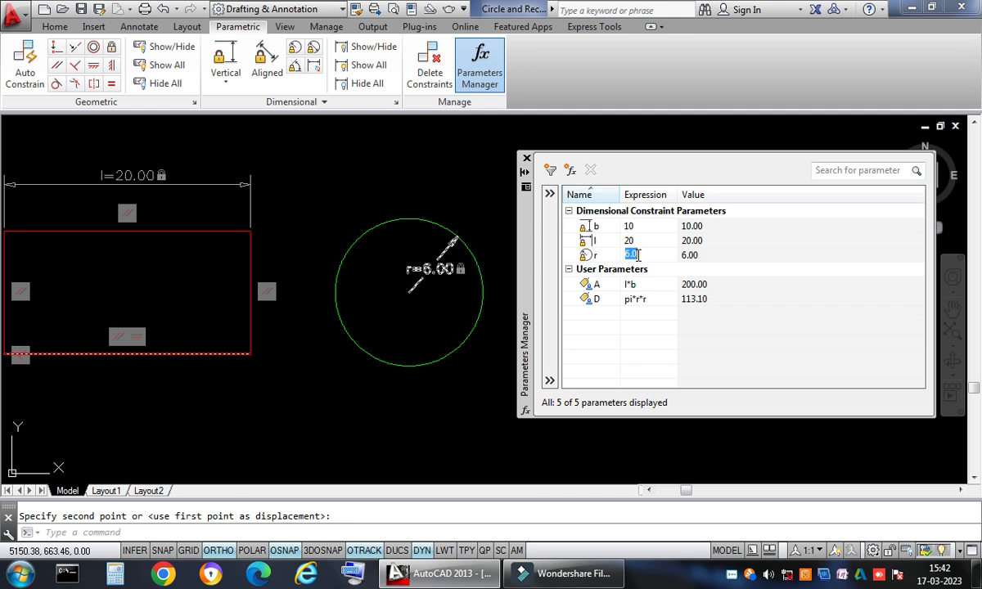
text(8)
key(Return)
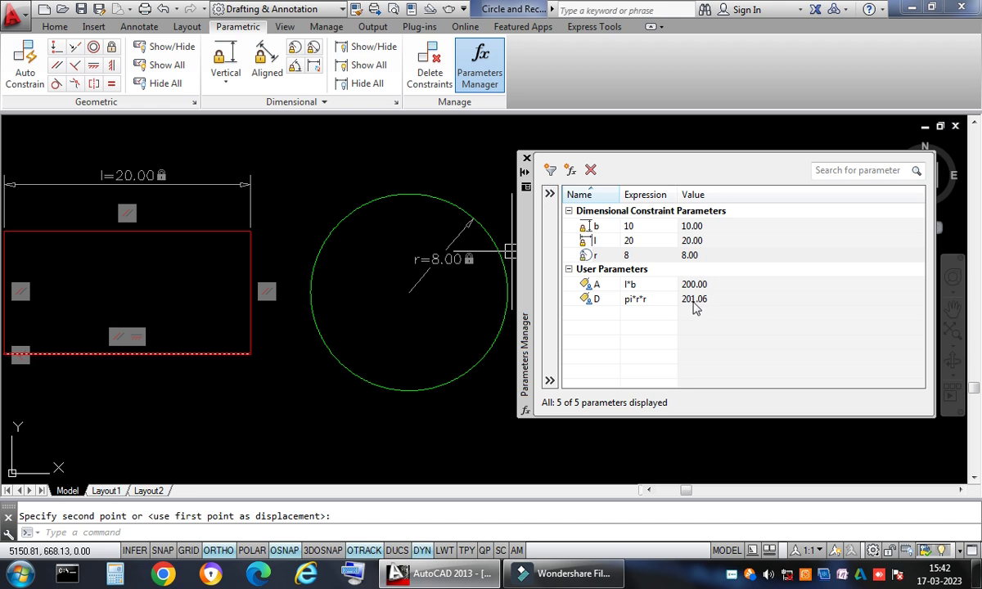
double_click(638, 256)
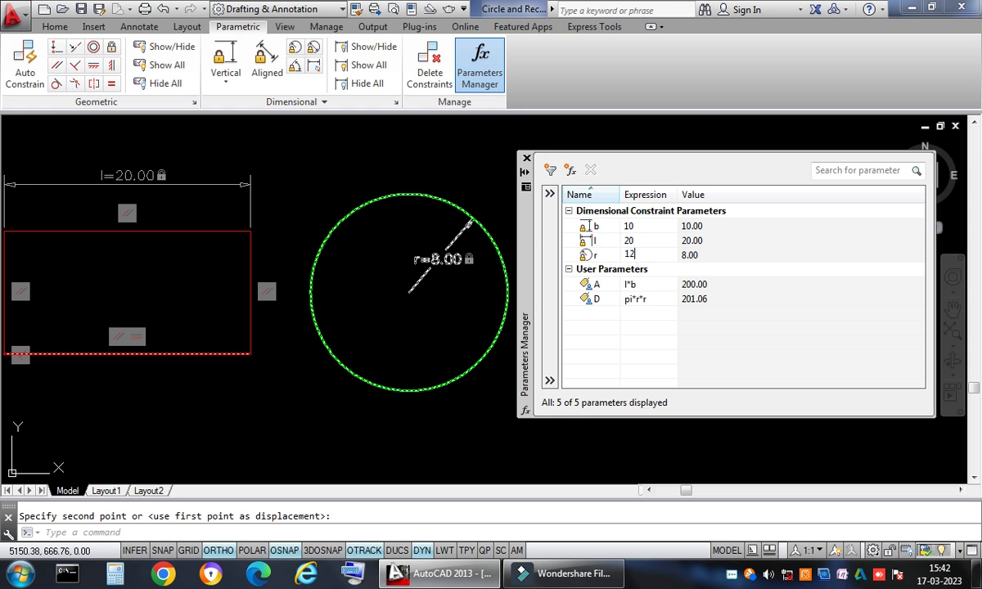
key(Return)
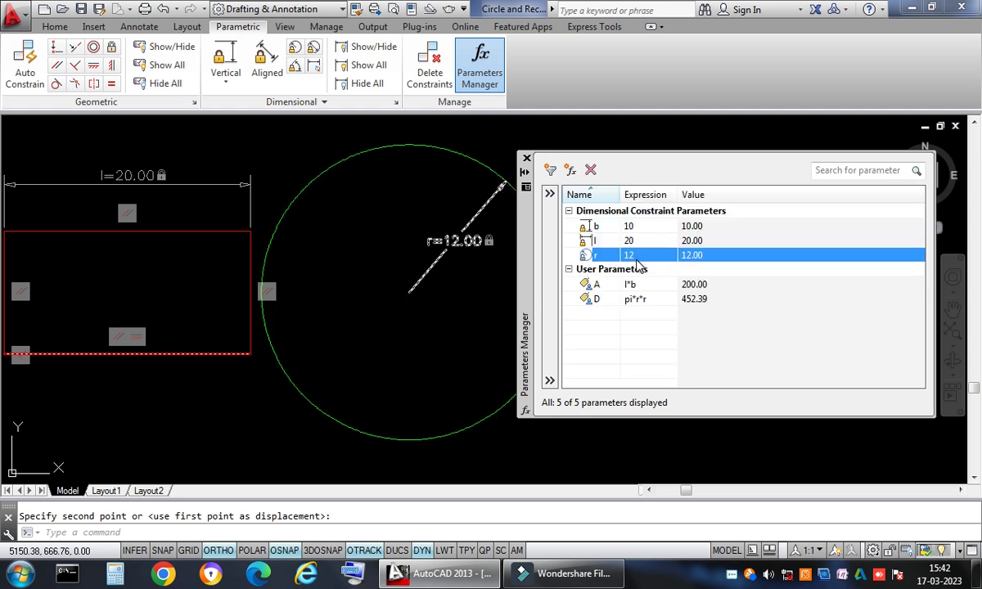
double_click(637, 257)
text(6)
key(Return)
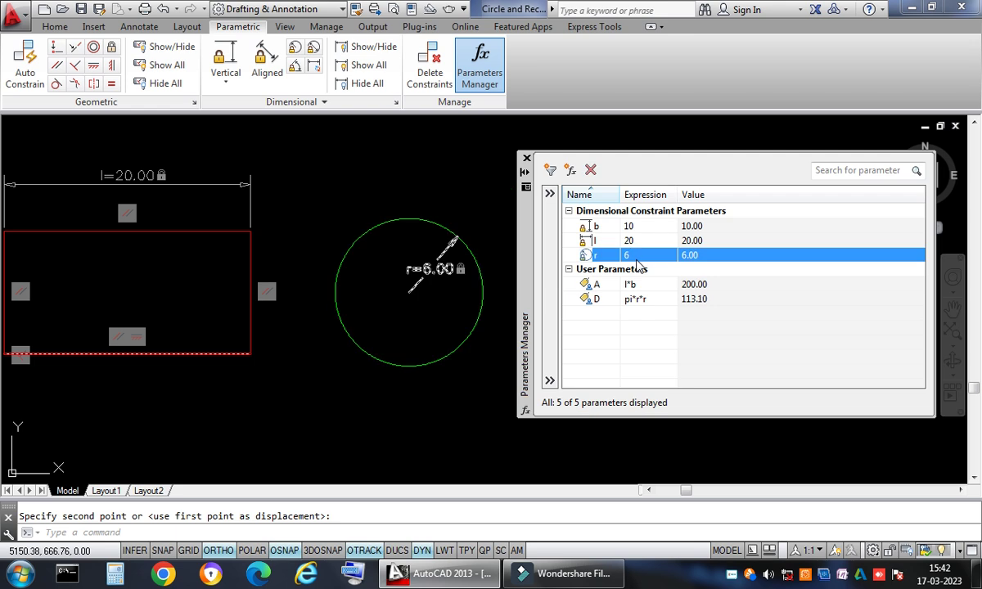
click(499, 398)
click(484, 407)
scroll(474, 408, down, 1)
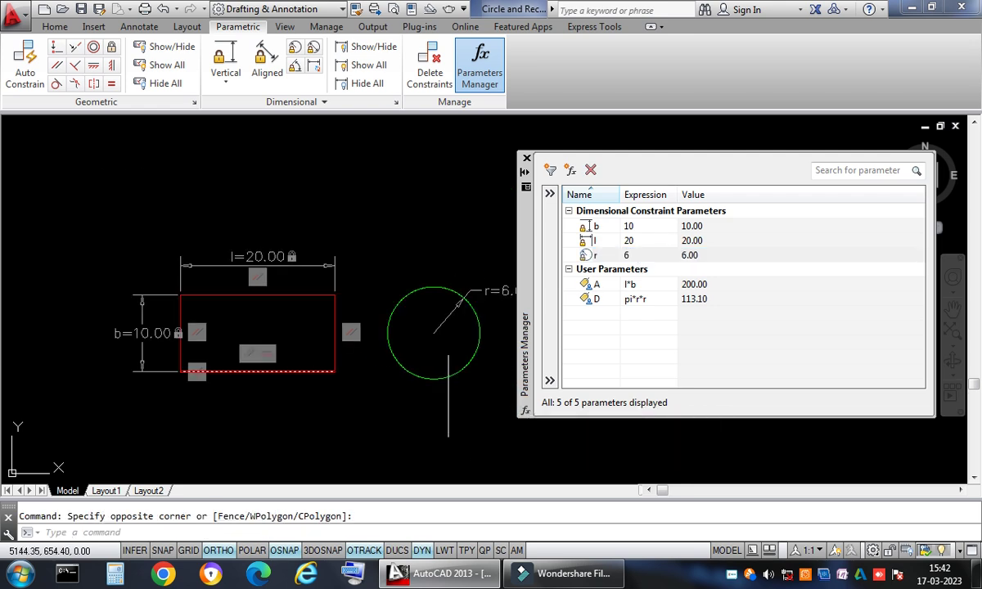
scroll(441, 409, up, 1)
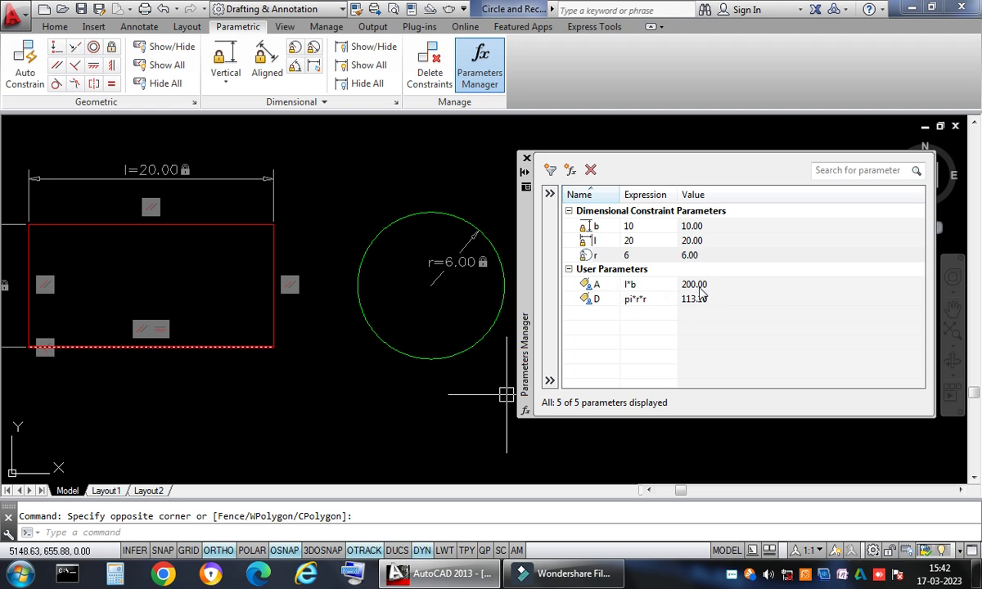
scroll(340, 310, down, 1)
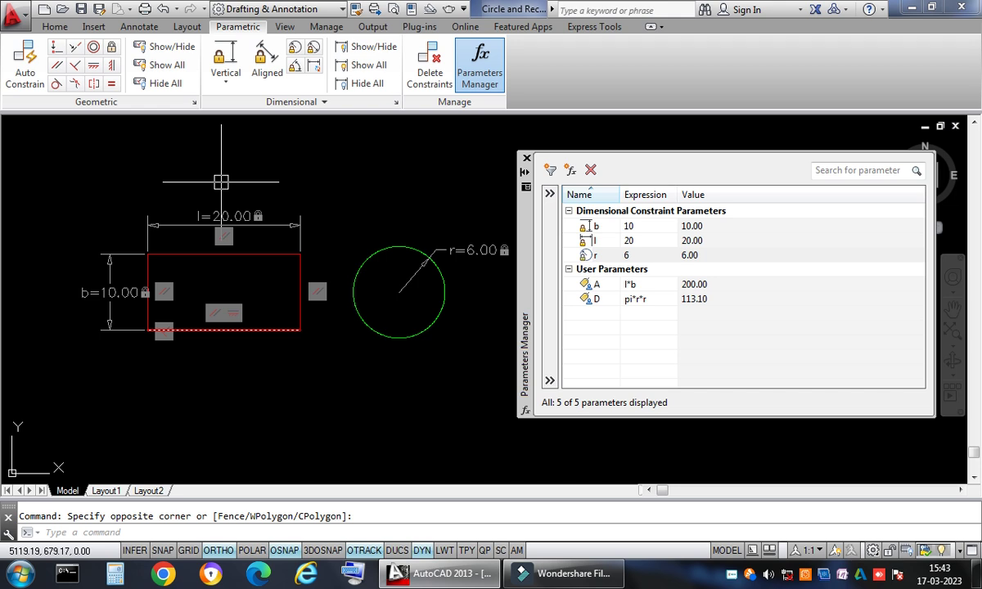
Open Paint and handwrite the formulas A = πr² and D = l × b side by side with the Pencil
key(super+r)
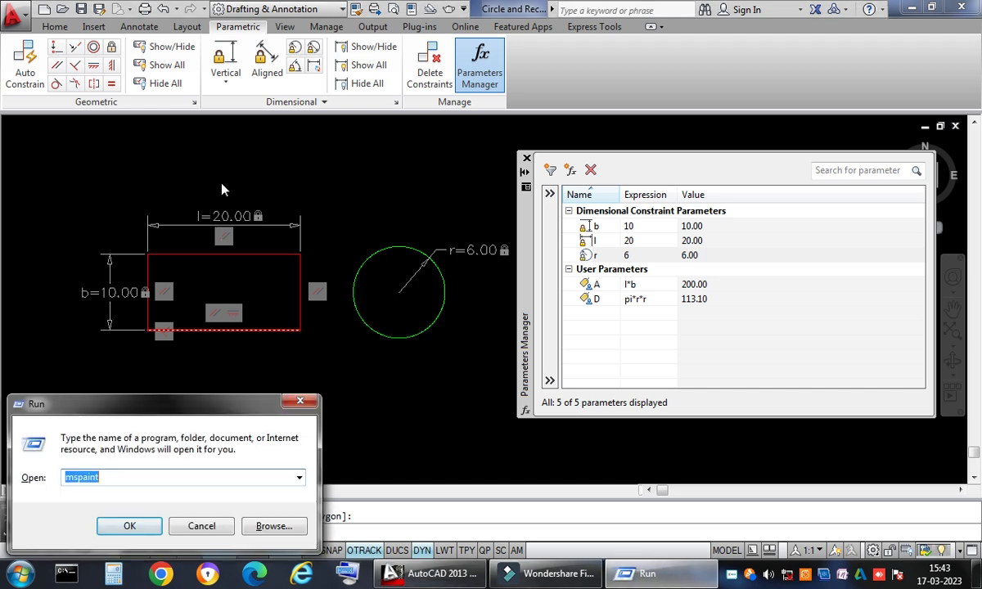
key(Return)
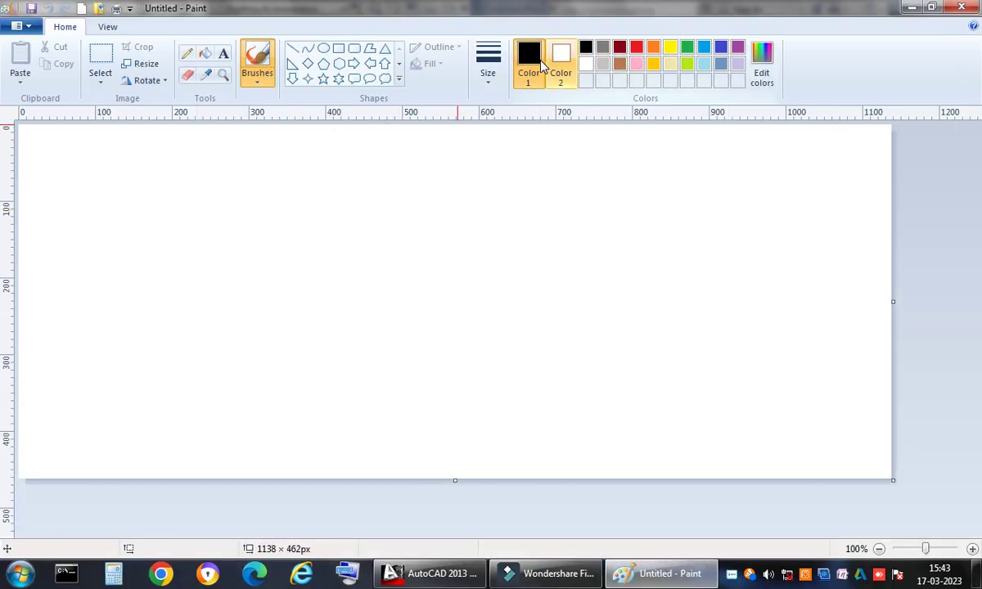
click(187, 54)
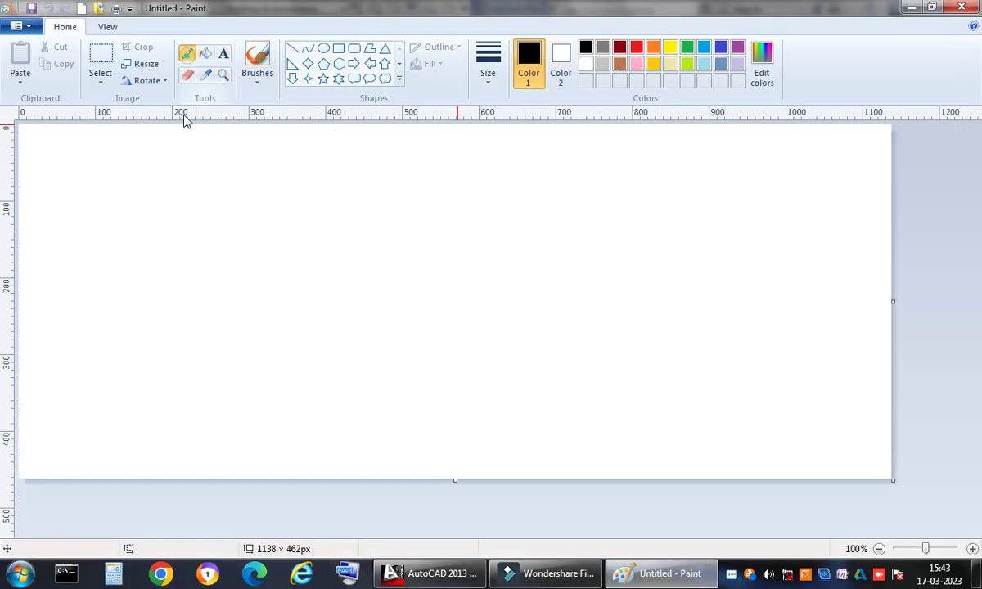
mouse_move(196, 184)
mouse_down()
mouse_move(198, 160)
mouse_move(208, 160)
mouse_move(219, 187)
mouse_move(220, 173)
mouse_move(272, 167)
mouse_up()
mouse_move(256, 174)
mouse_down()
mouse_move(298, 182)
mouse_move(297, 155)
mouse_move(315, 154)
mouse_move(334, 167)
mouse_move(336, 184)
mouse_move(341, 149)
mouse_move(365, 157)
mouse_up()
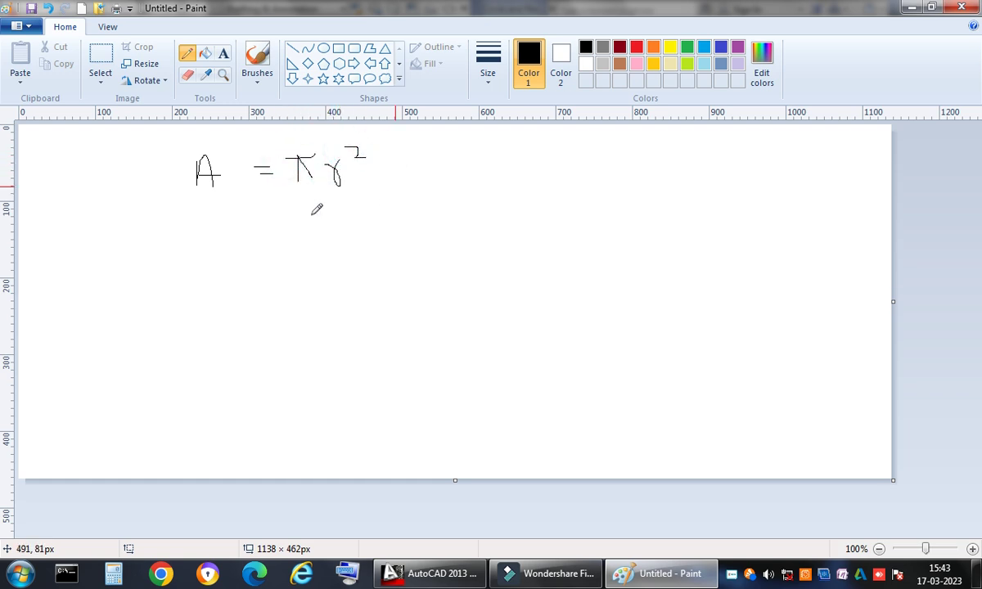
mouse_move(482, 149)
mouse_down()
mouse_move(488, 170)
mouse_move(508, 146)
mouse_move(480, 181)
mouse_up()
mouse_move(546, 162)
mouse_down()
mouse_move(546, 173)
mouse_move(557, 172)
mouse_move(595, 148)
mouse_move(625, 163)
mouse_move(612, 164)
mouse_move(644, 156)
mouse_move(639, 168)
mouse_up()
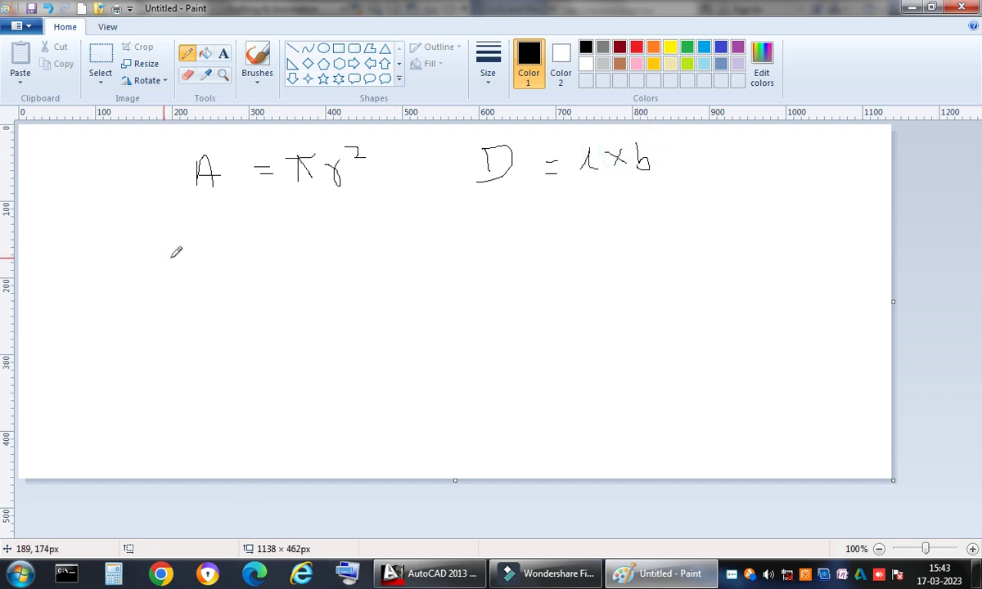
Handwrite lb = πr² below the area formulas, derive r = √(lb/π) beneath it, and circle the radius formula
mouse_move(178, 226)
mouse_down()
mouse_move(183, 258)
mouse_move(199, 244)
mouse_move(199, 265)
mouse_move(262, 246)
mouse_move(260, 255)
mouse_move(323, 246)
mouse_move(324, 229)
mouse_move(354, 245)
mouse_move(360, 234)
mouse_move(379, 239)
mouse_up()
click(280, 307)
click(270, 325)
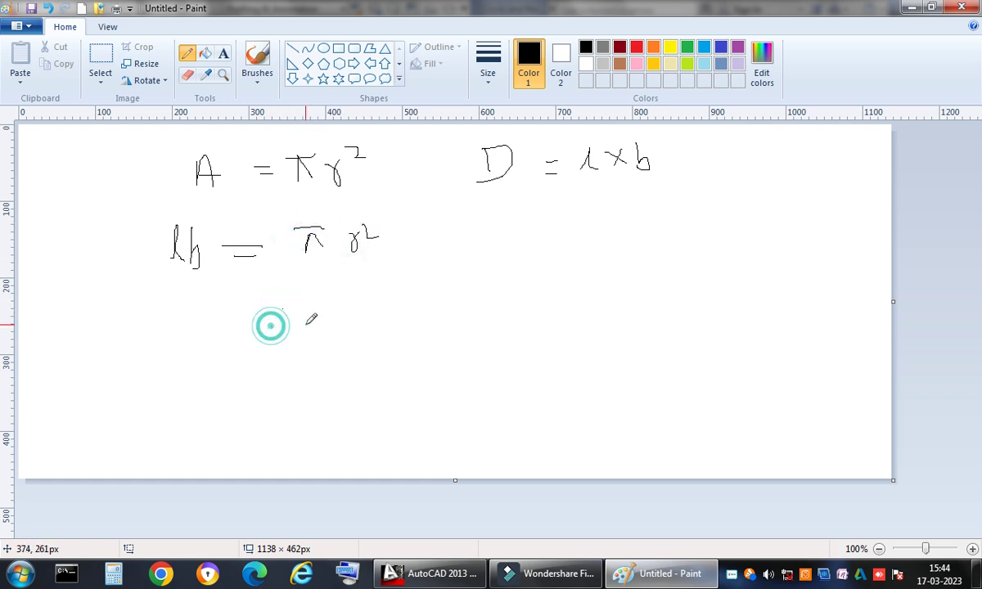
mouse_move(325, 307)
mouse_down()
mouse_move(329, 315)
mouse_move(354, 298)
mouse_move(377, 318)
mouse_move(396, 318)
mouse_move(370, 329)
mouse_up()
mouse_move(430, 337)
mouse_down()
mouse_move(446, 358)
mouse_move(465, 318)
mouse_move(473, 259)
mouse_move(550, 261)
mouse_up()
mouse_move(488, 301)
mouse_down()
mouse_move(494, 273)
mouse_move(493, 295)
mouse_move(513, 299)
mouse_move(526, 287)
mouse_move(512, 299)
mouse_move(564, 319)
mouse_move(511, 335)
mouse_move(529, 348)
mouse_move(502, 336)
mouse_move(528, 332)
mouse_up()
mouse_move(522, 385)
mouse_down()
mouse_move(600, 324)
mouse_move(557, 230)
mouse_move(367, 242)
mouse_move(243, 325)
mouse_move(517, 381)
mouse_up()
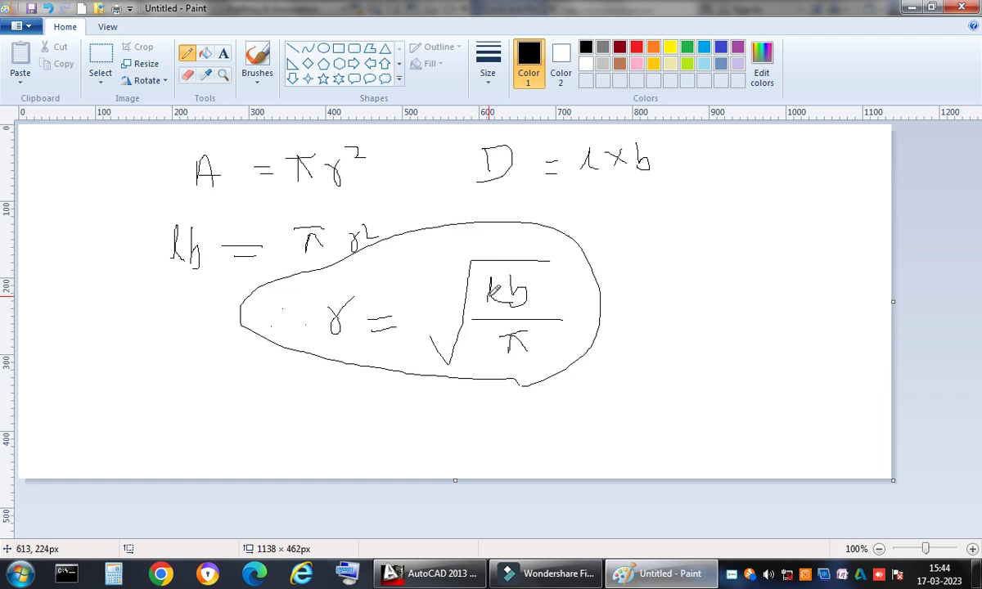
Switch to AutoCAD and set the expression of the circle's radius parameter r to sqrt(l*b)/sqrt(pi)
click(465, 575)
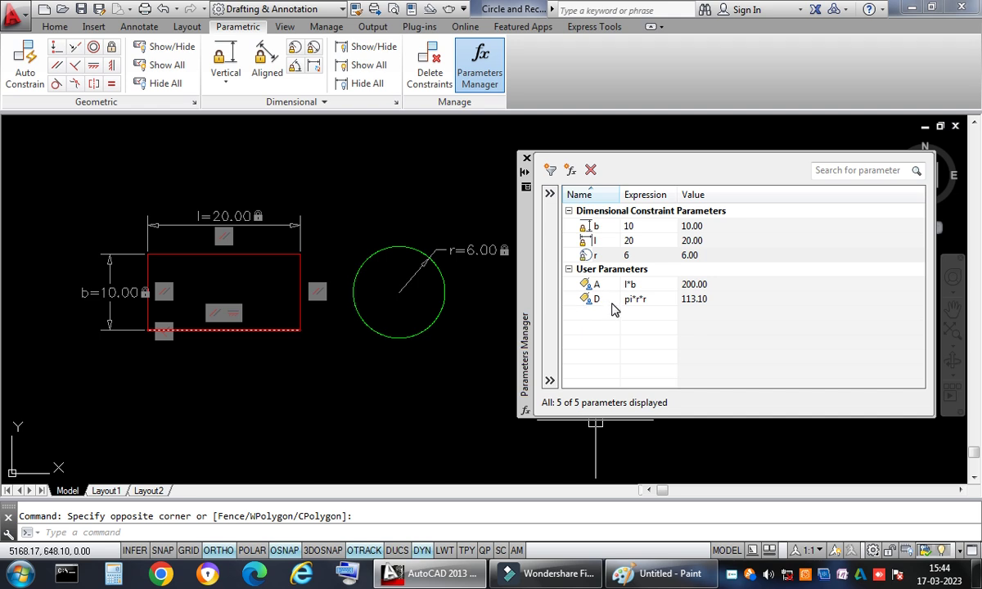
click(632, 259)
click(639, 257)
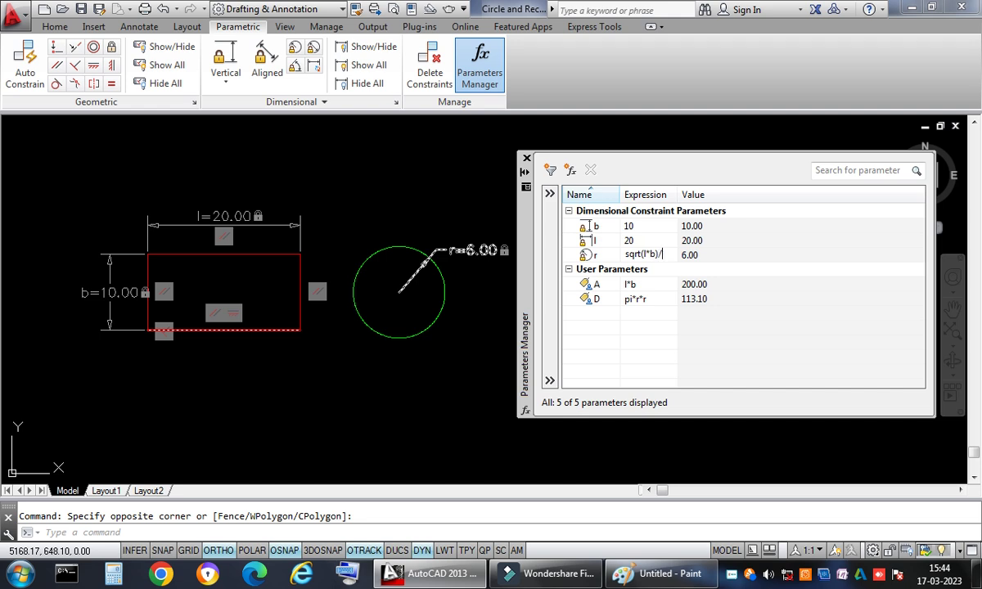
text(rt(pi))
key(Return)
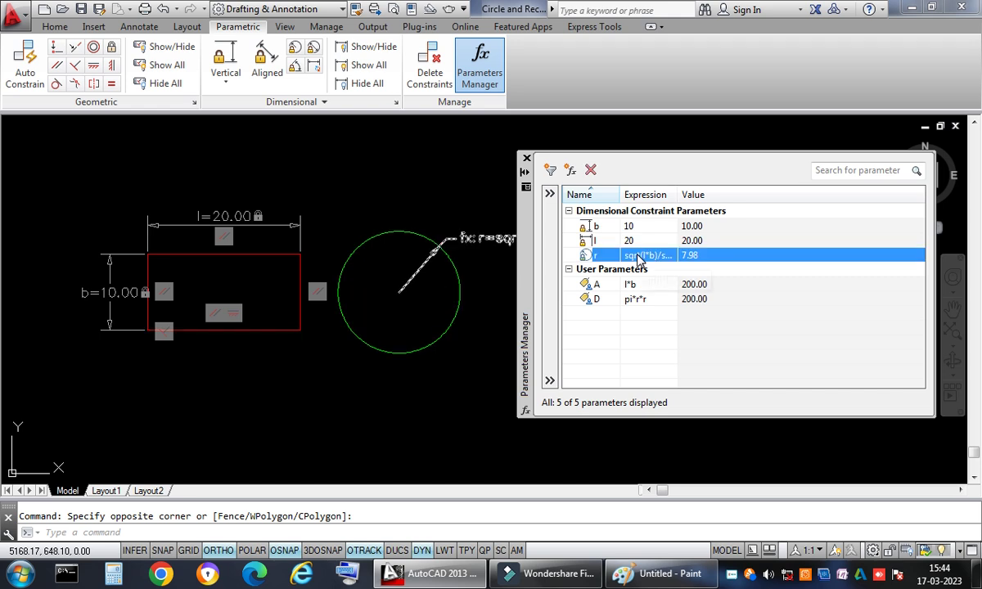
Reposition the Parameters Manager and widen its Expression column to fit the full radius formula
drag(532, 235, 530, 214)
middle_drag(524, 364, 467, 385)
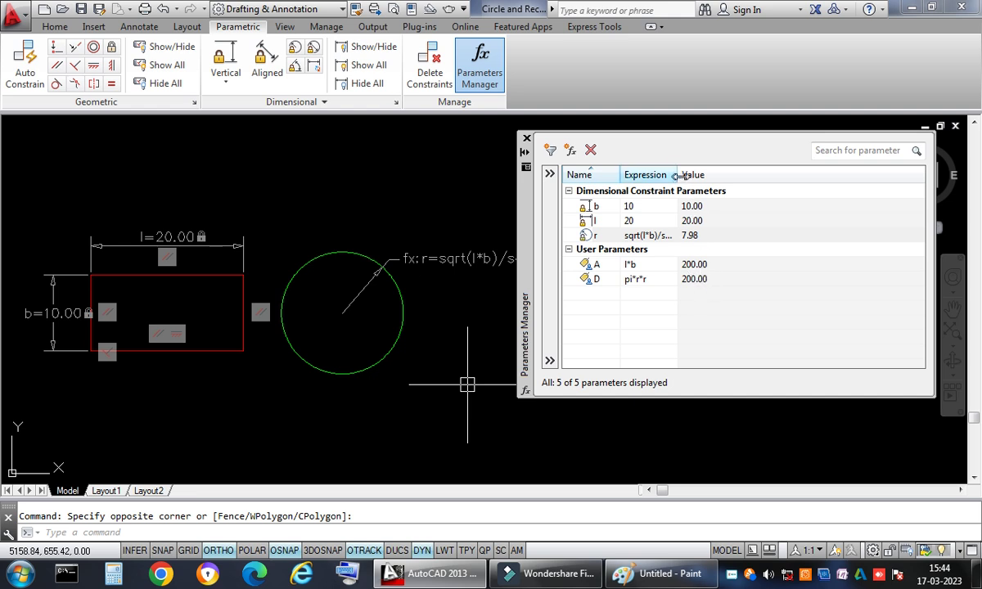
drag(678, 175, 740, 174)
drag(620, 175, 633, 174)
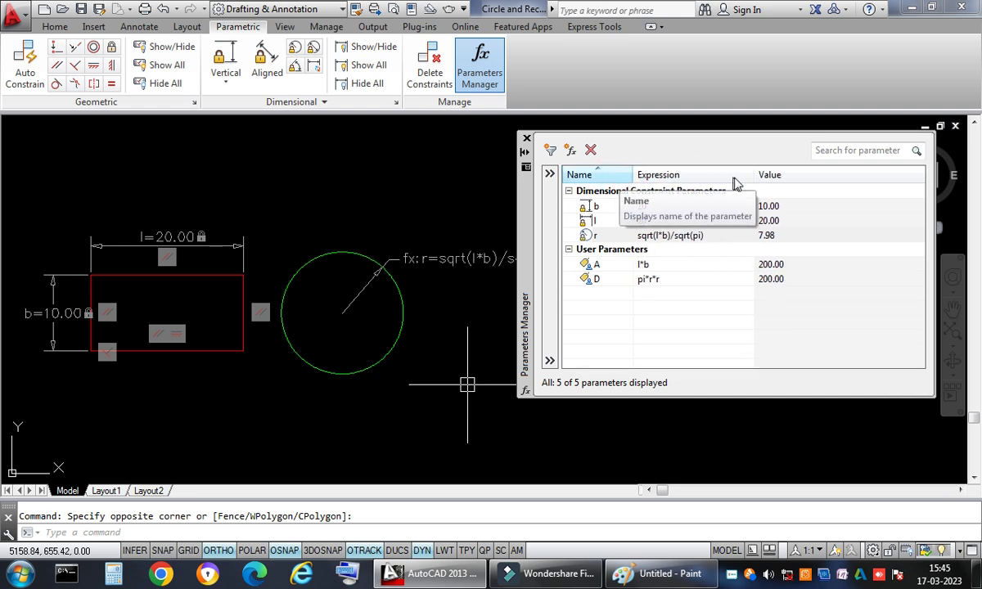
drag(753, 174, 738, 175)
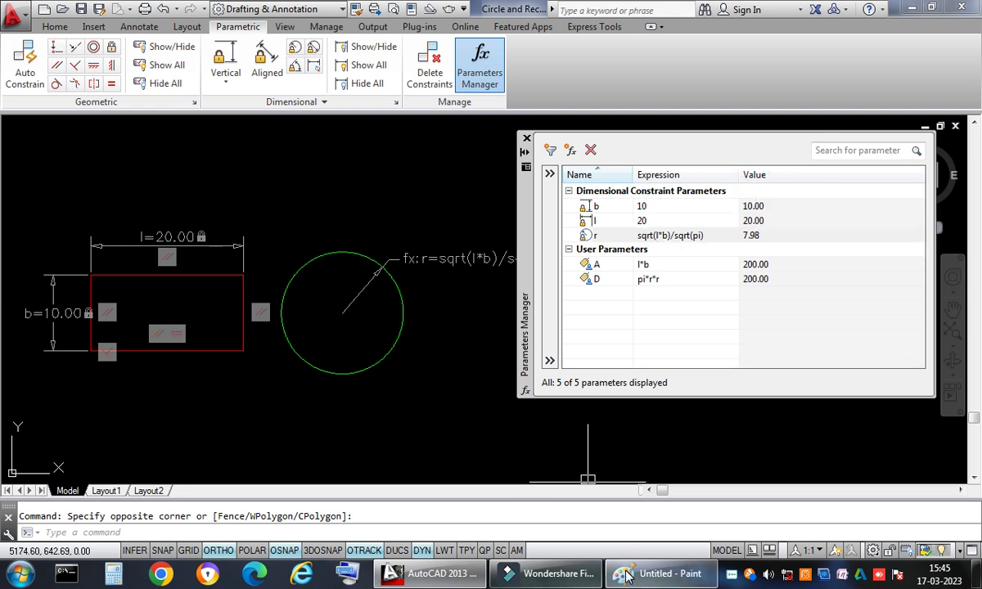
Compare the handwritten radius formula in Paint with the expression of parameter r in AutoCAD
click(669, 573)
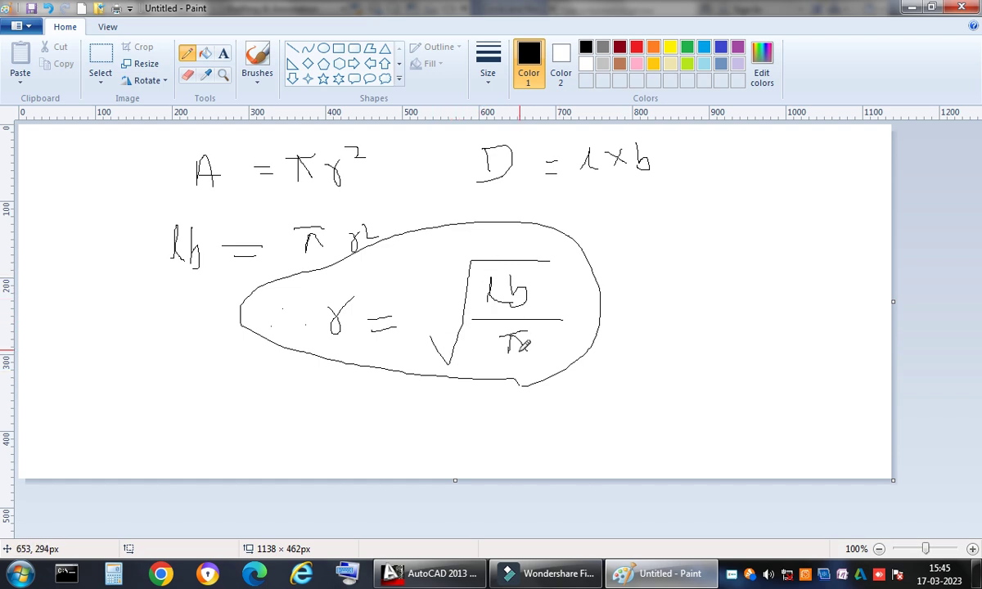
click(425, 572)
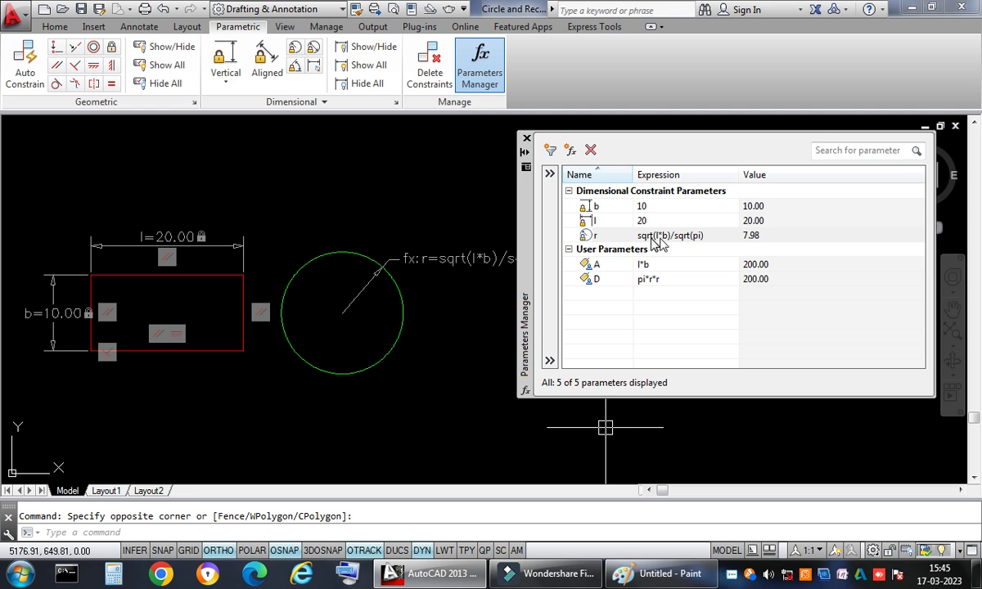
click(712, 234)
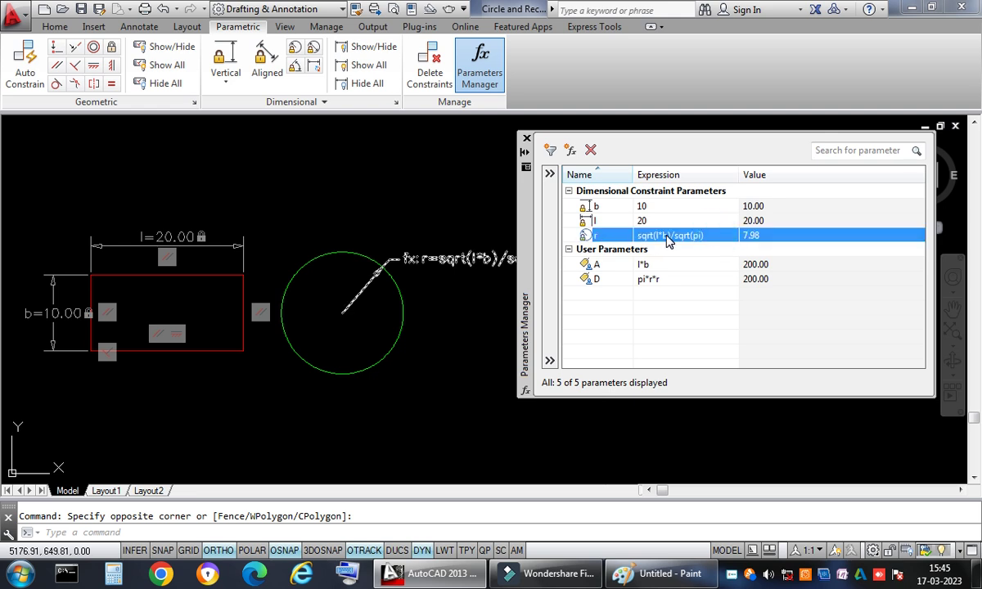
click(661, 574)
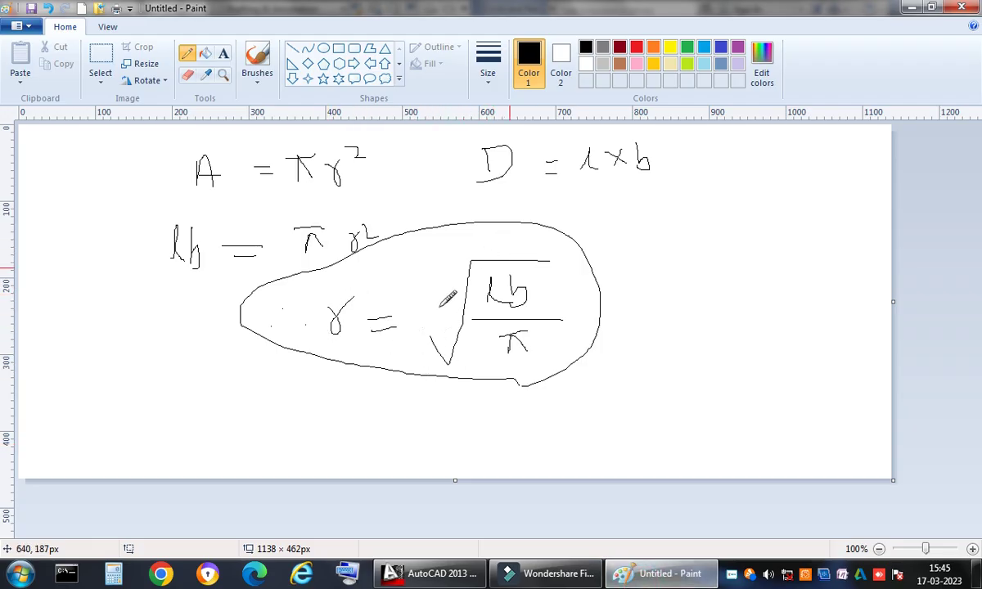
click(430, 573)
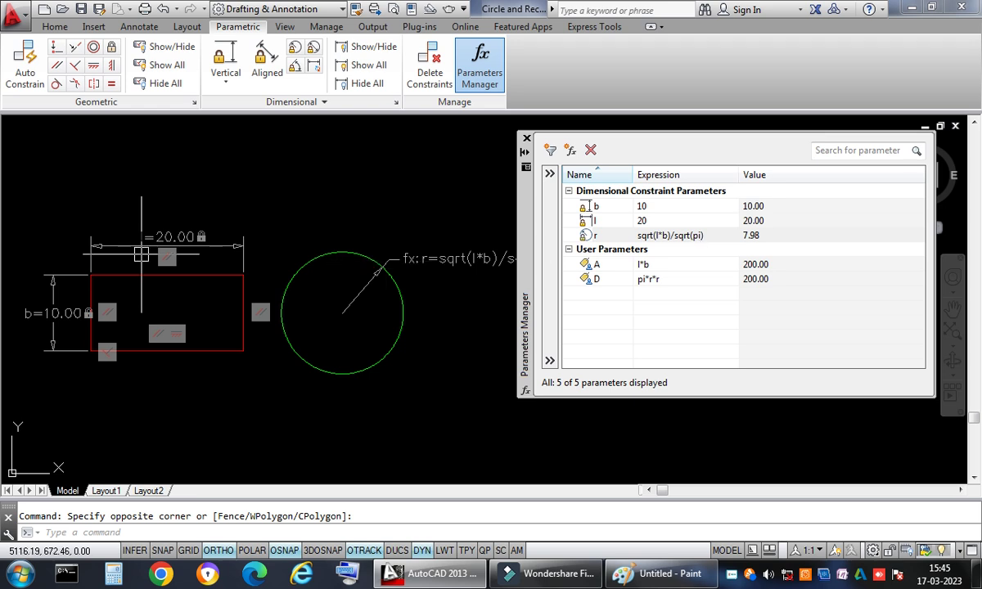
Set the rectangle's length parameter l to 25 and compare the values of area parameters A and D
double_click(661, 221)
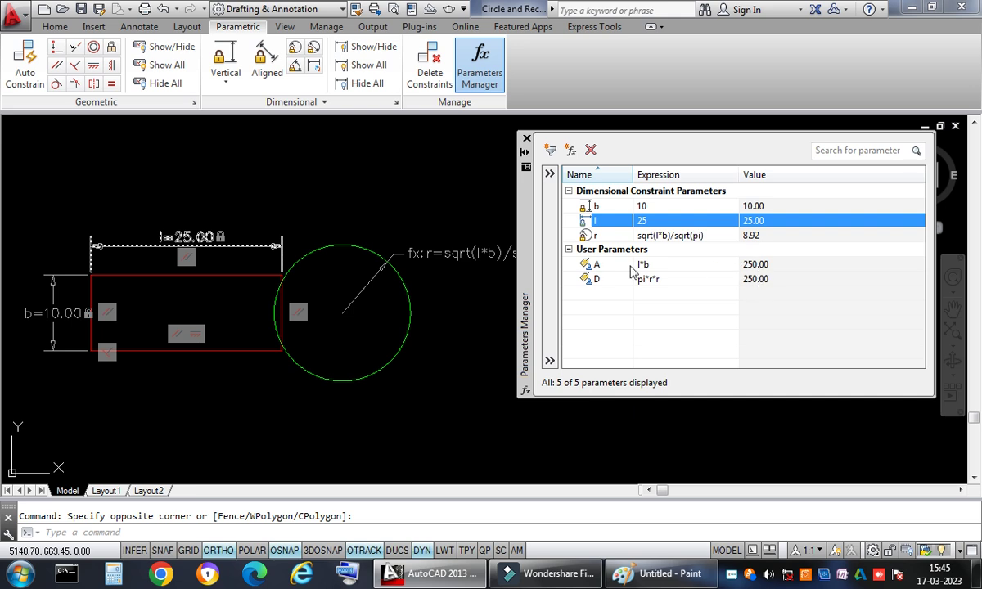
click(600, 265)
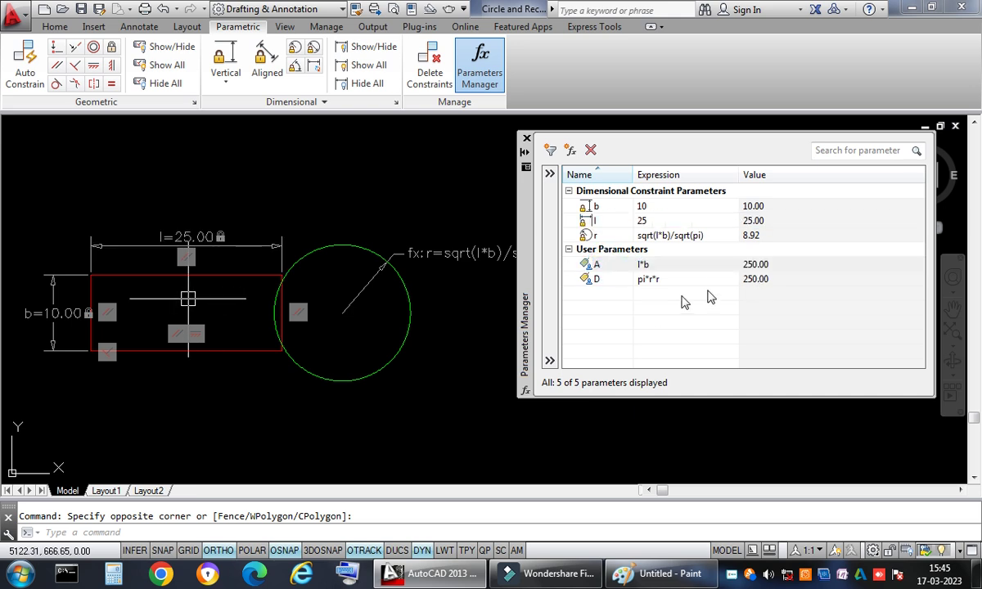
click(764, 281)
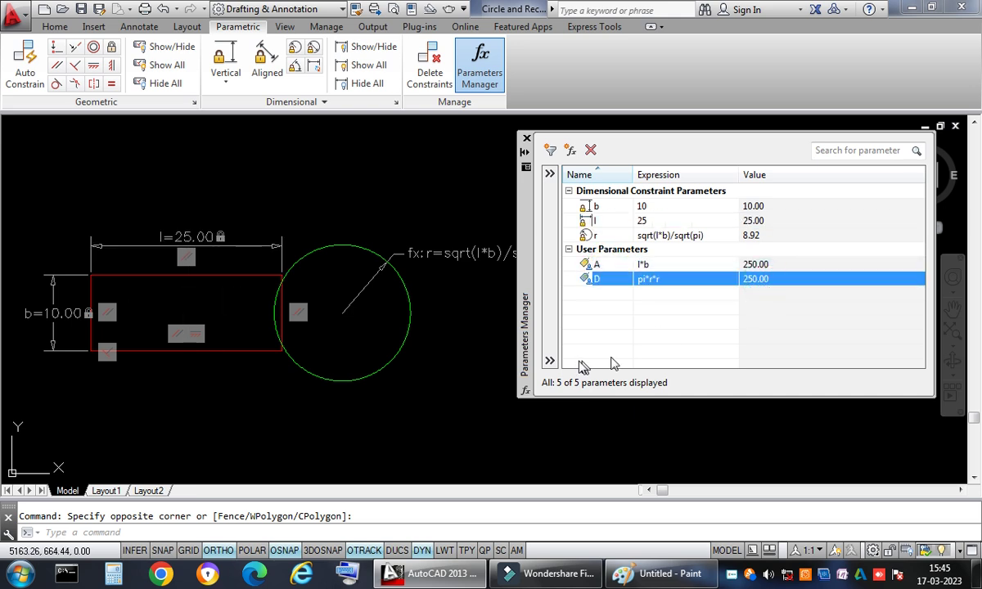
Move the circle horizontally to the right so it sits clear of the rectangle
scroll(475, 400, down, 4)
scroll(409, 385, up, 3)
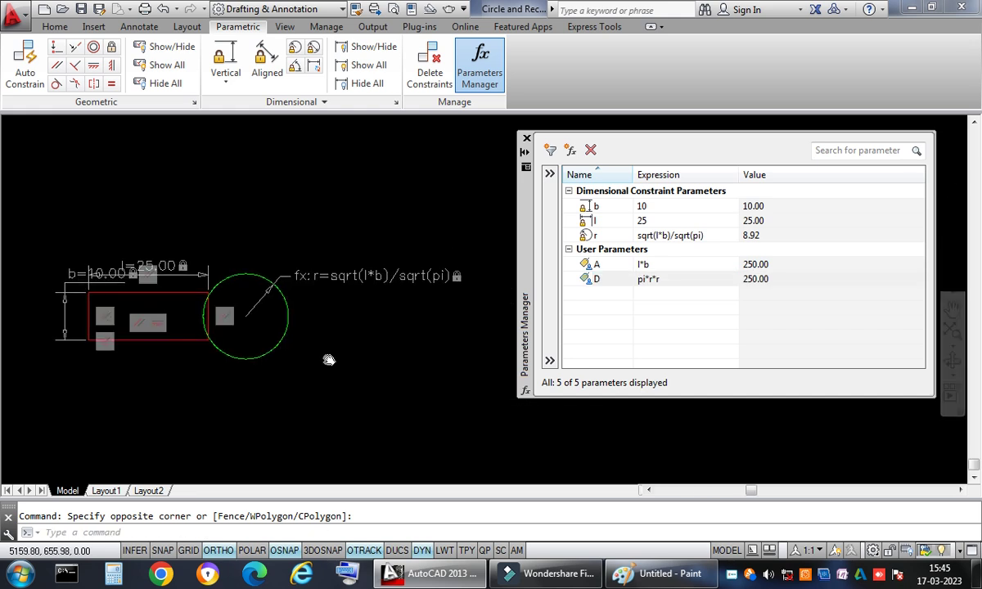
click(291, 330)
right_click(342, 360)
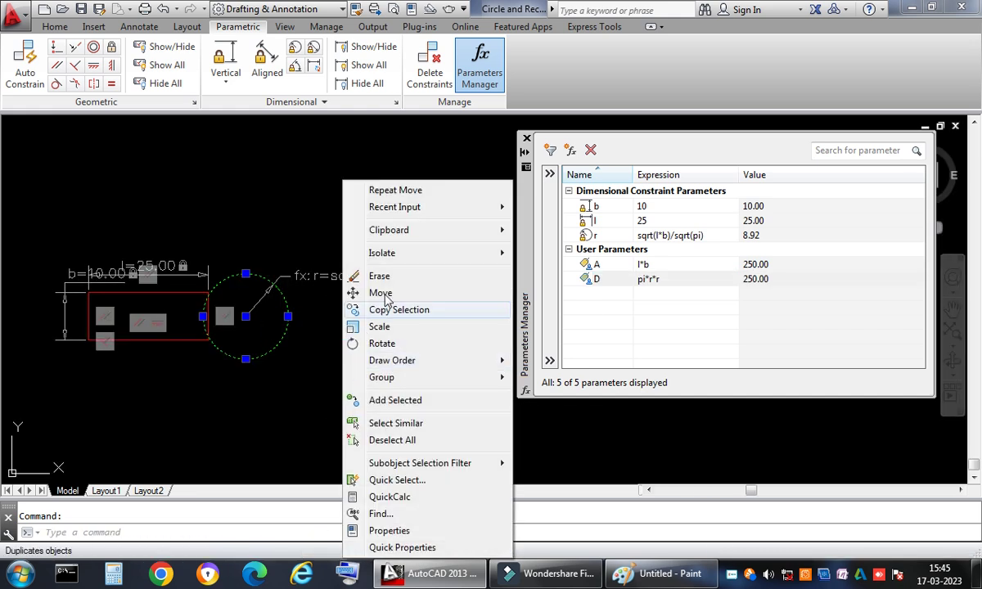
click(382, 295)
click(345, 395)
click(443, 391)
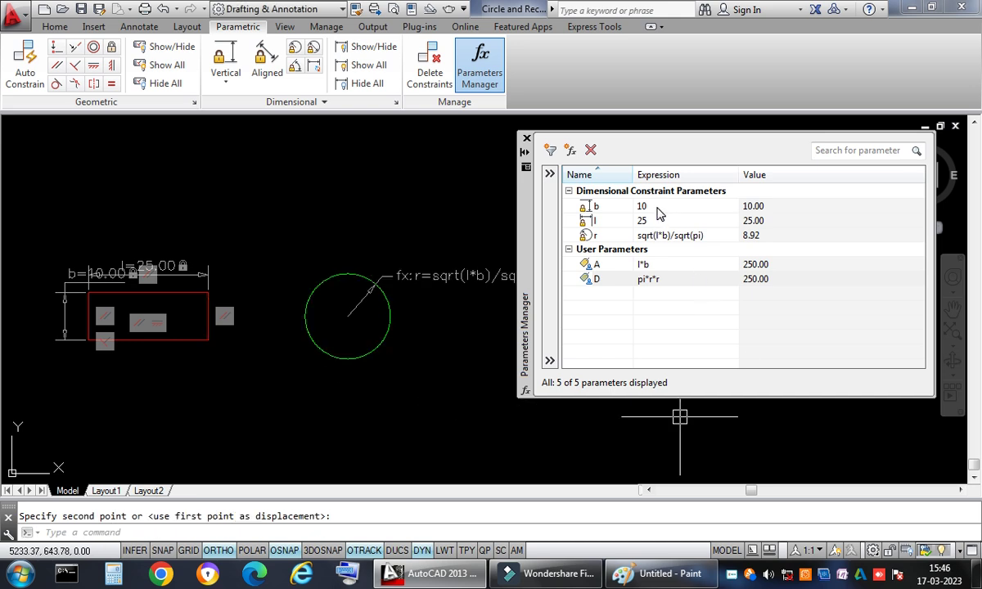
Set the rectangle's length parameter l to 30 and its width parameter b to 15
double_click(656, 220)
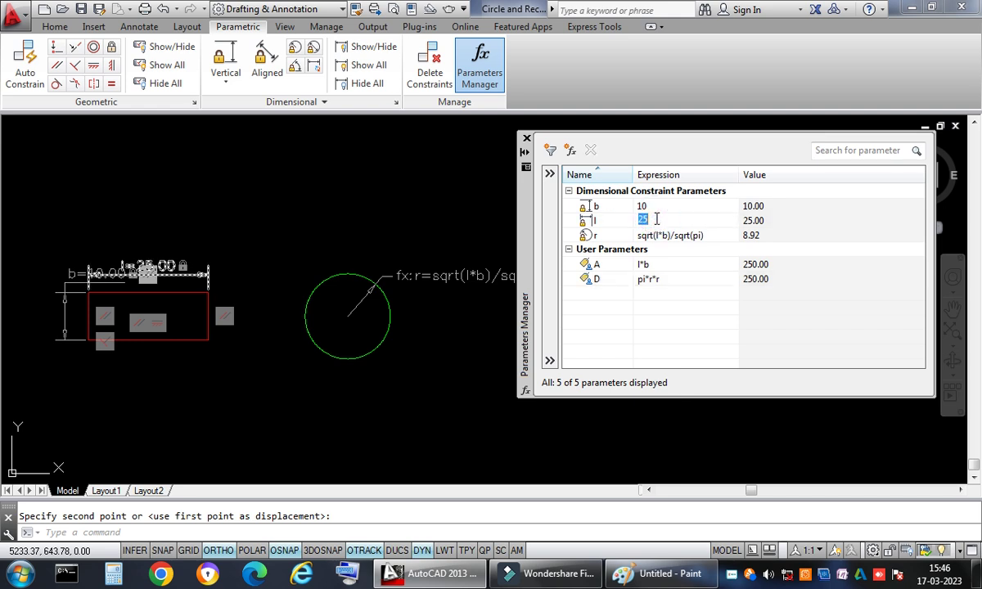
text(30)
key(Return)
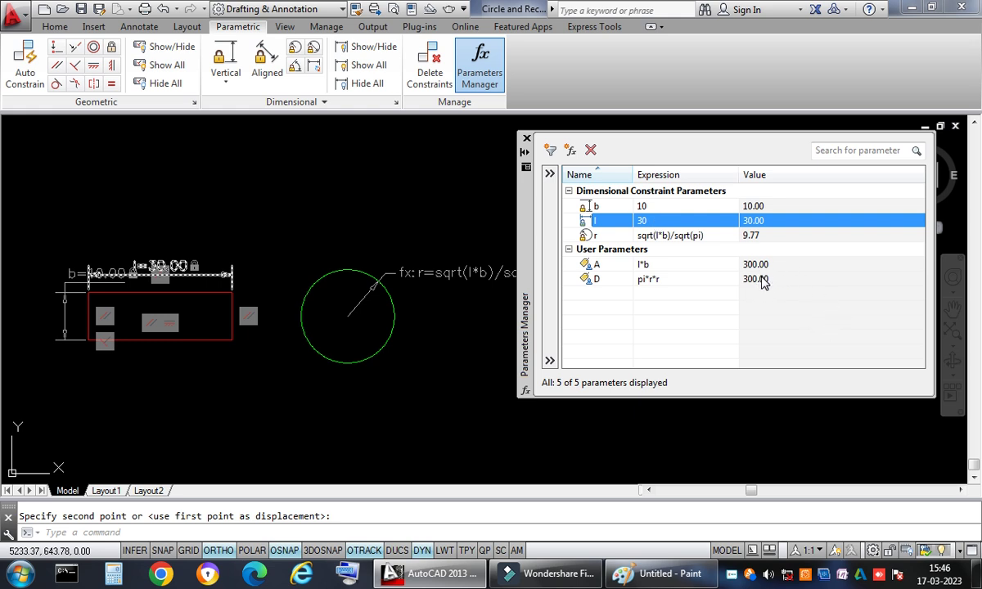
double_click(663, 207)
text(15)
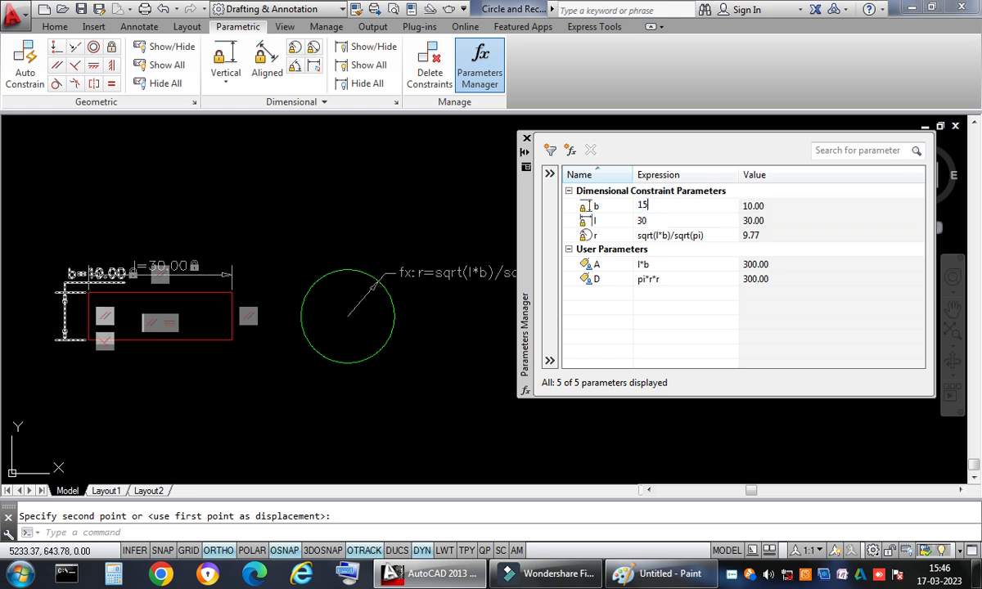
key(Return)
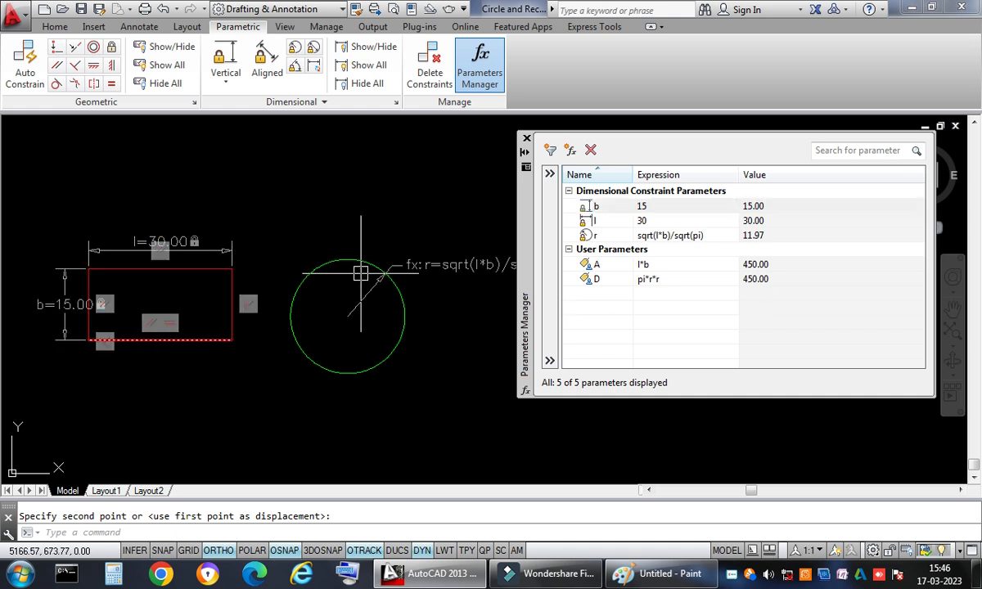
click(491, 295)
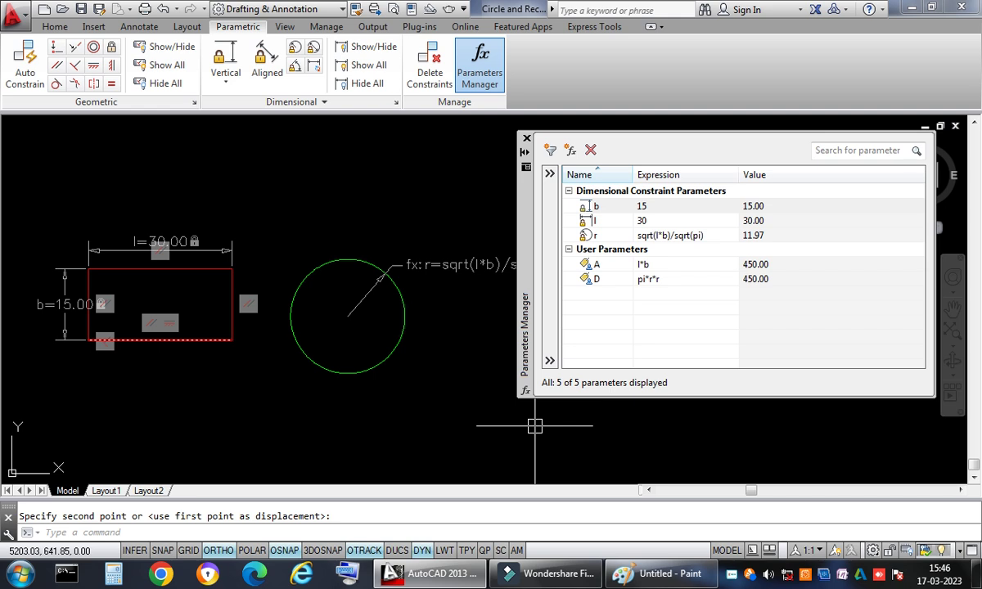
right_click(733, 573)
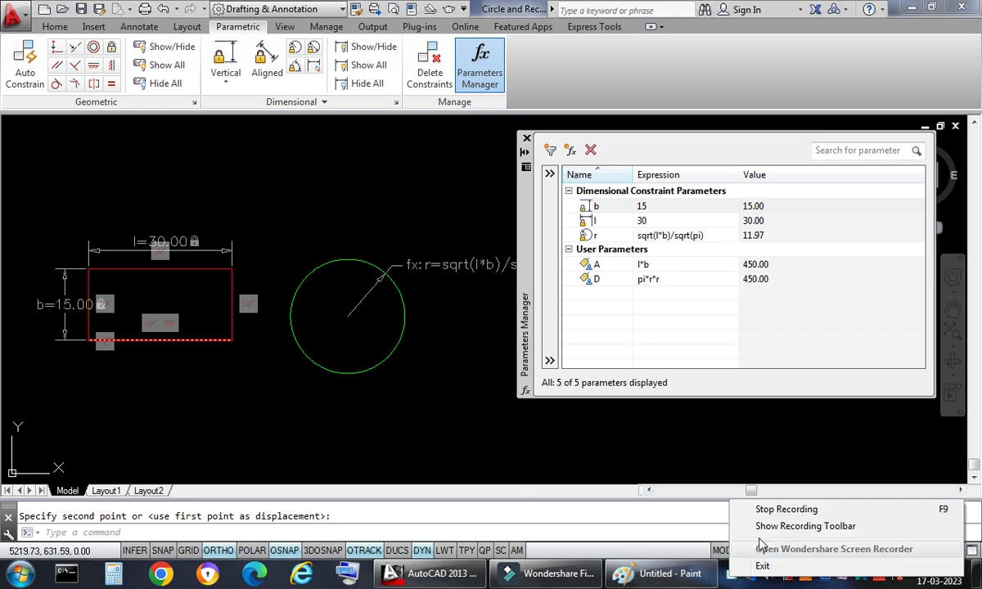